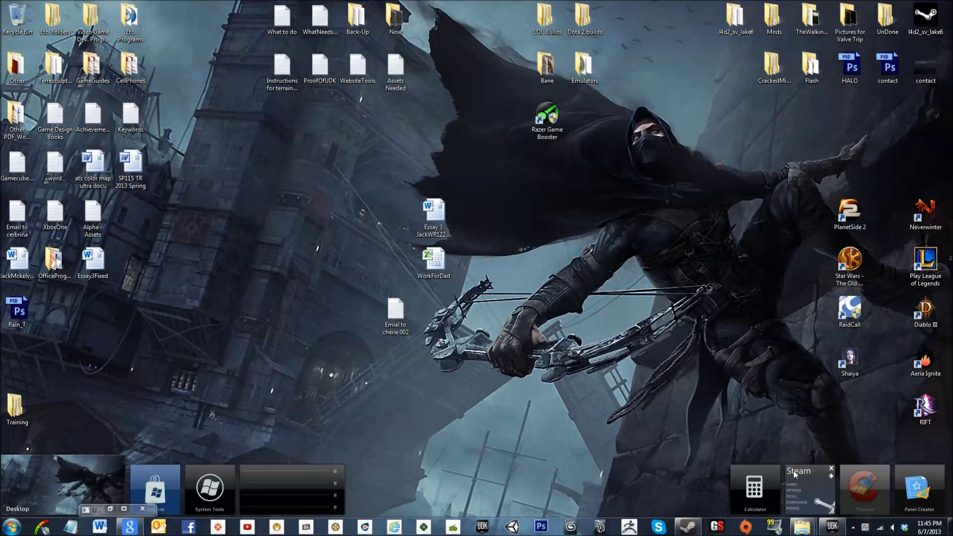
Restore the minimized UDK editor window from the taskbar.
click(839, 525)
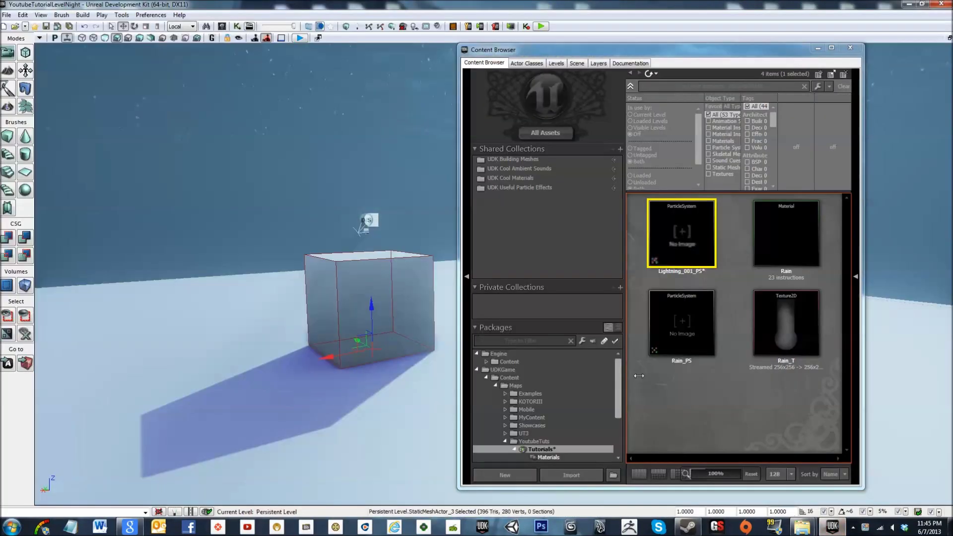
click(738, 403)
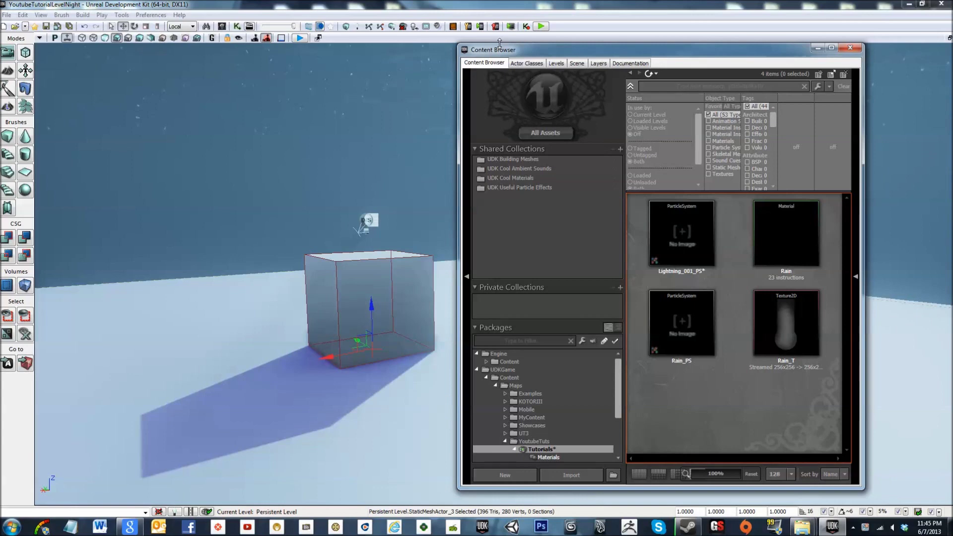
right_click(295, 481)
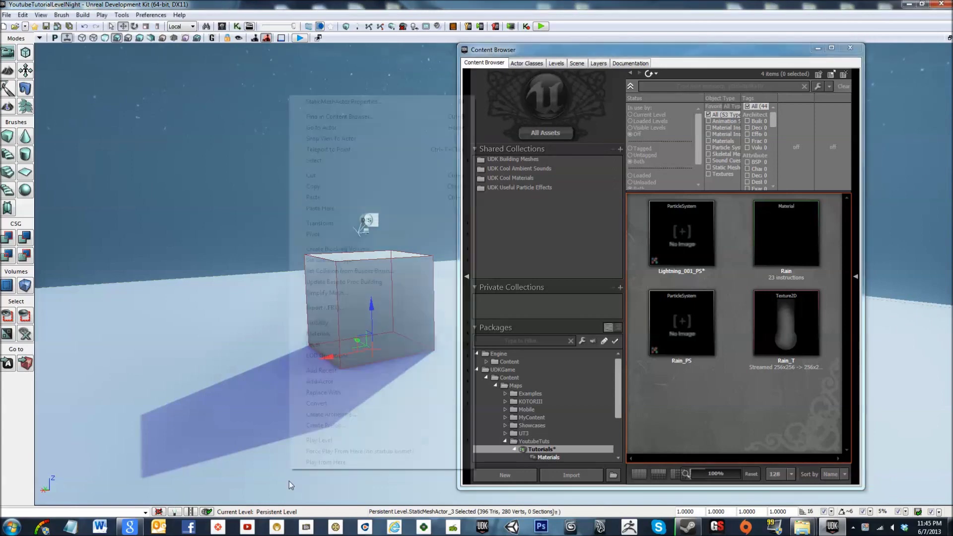
click(303, 465)
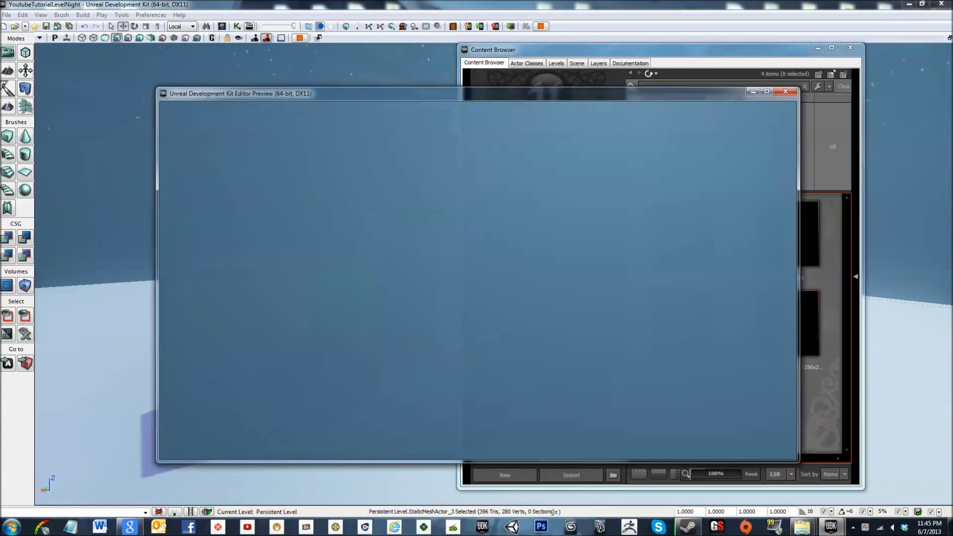
key(Escape)
right_click(341, 428)
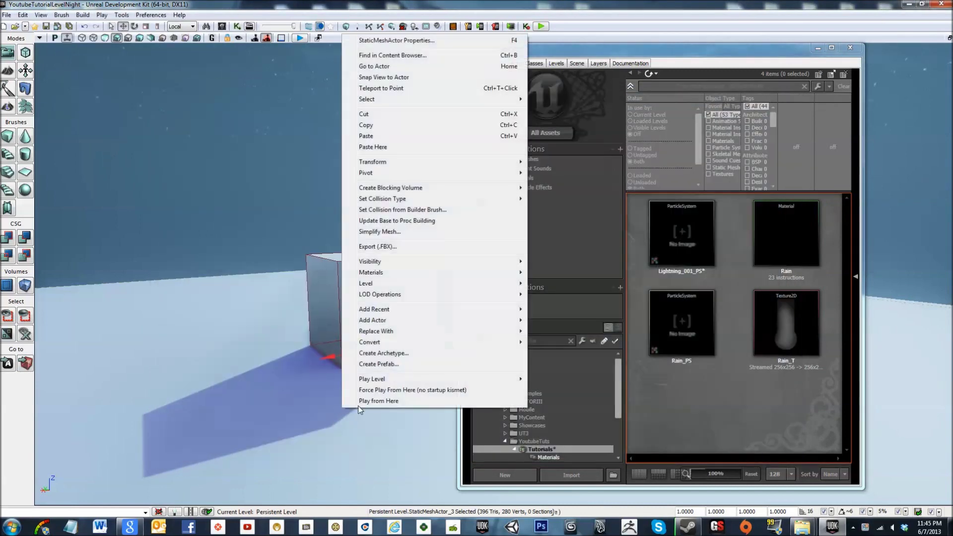
click(358, 412)
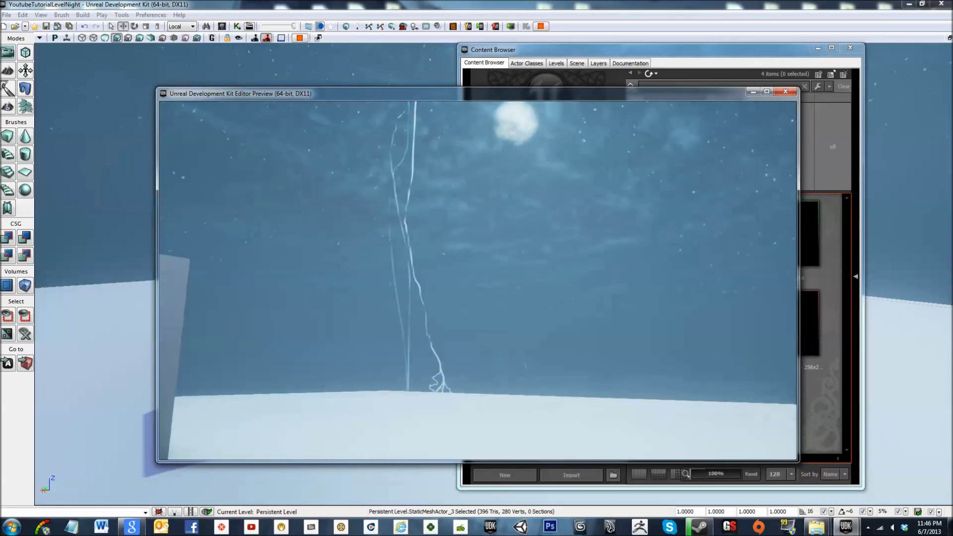
key(Escape)
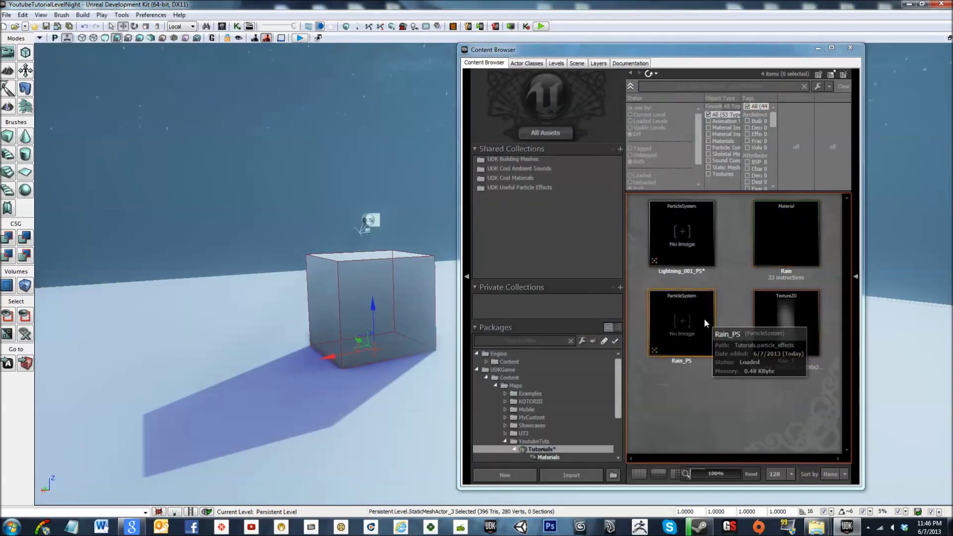
Create particle system Lightning_002_PS in package Tutorials, group particle_effects, with the Content Browser maximized.
double_click(645, 51)
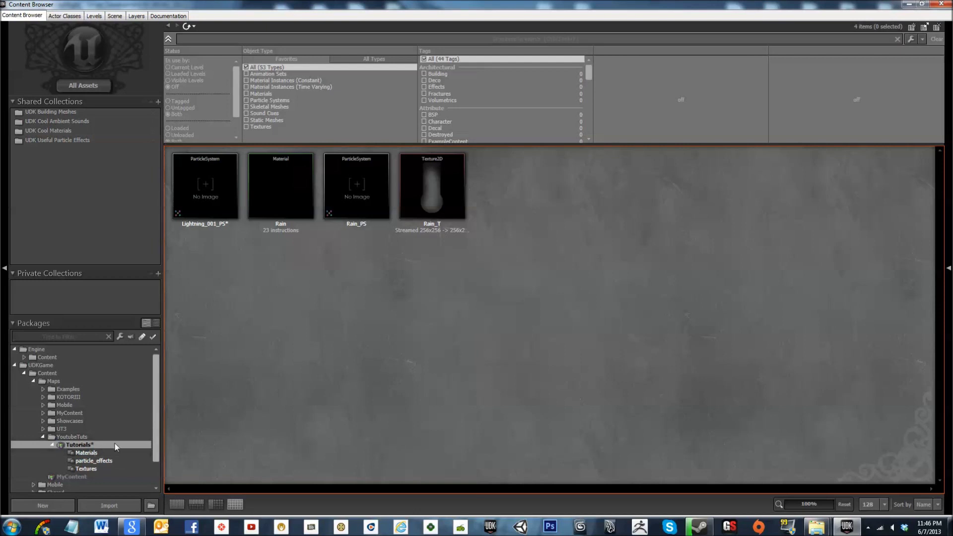
right_click(396, 328)
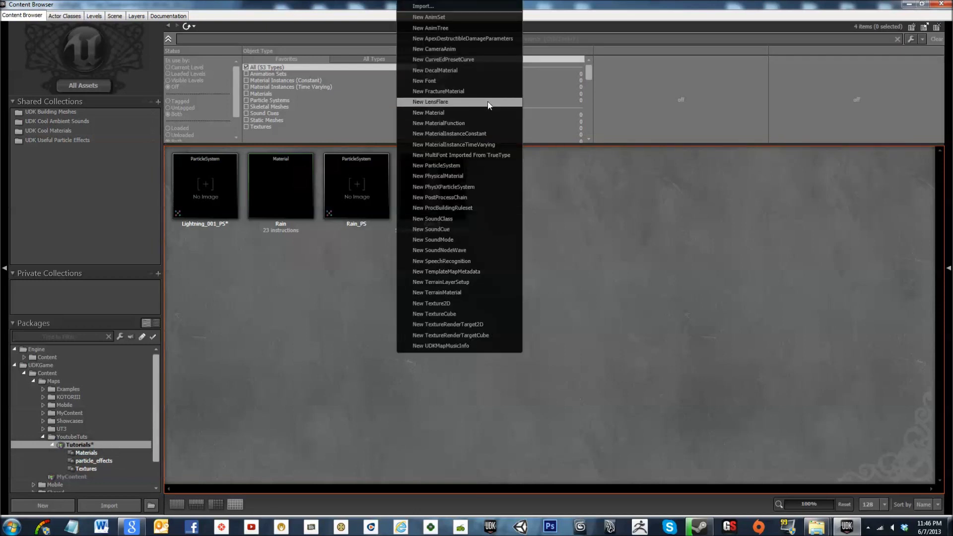
click(510, 167)
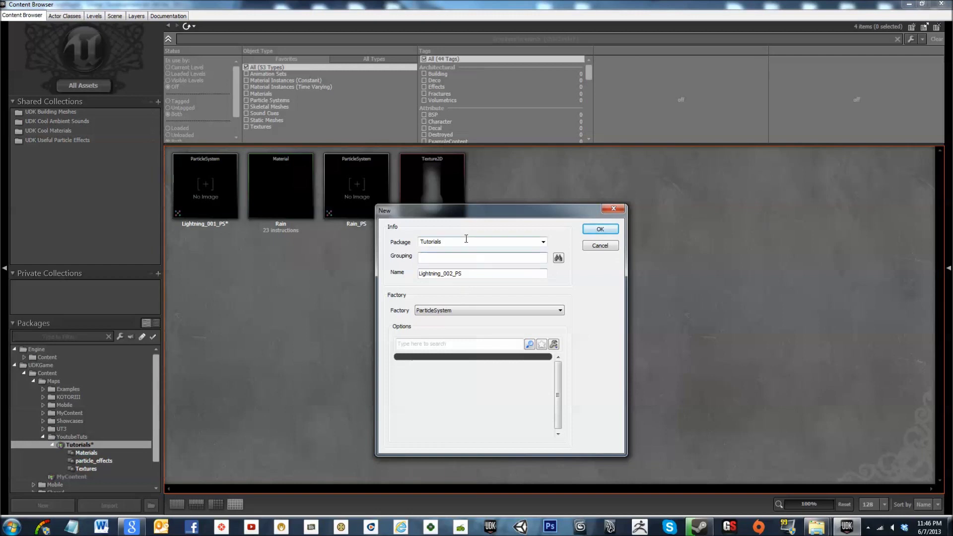
text(rticle_effects)
key(Return)
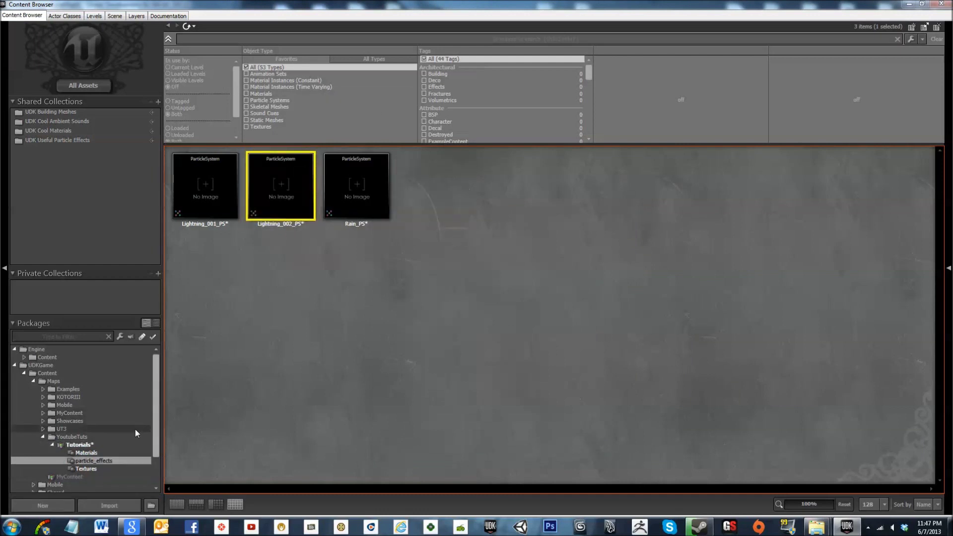
Open Lightning_002_PS in Cascade briefly, then switch the Content Browser to All Assets.
click(104, 449)
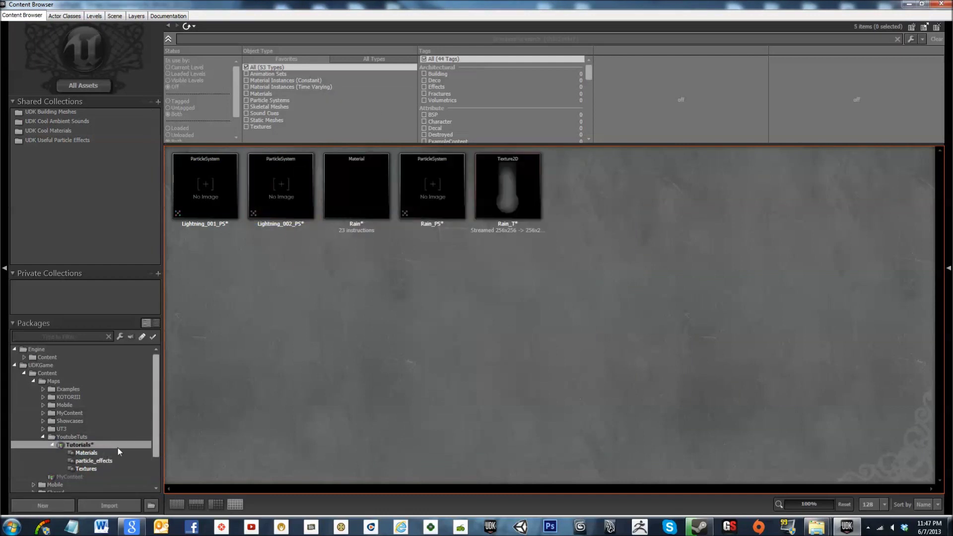
click(290, 193)
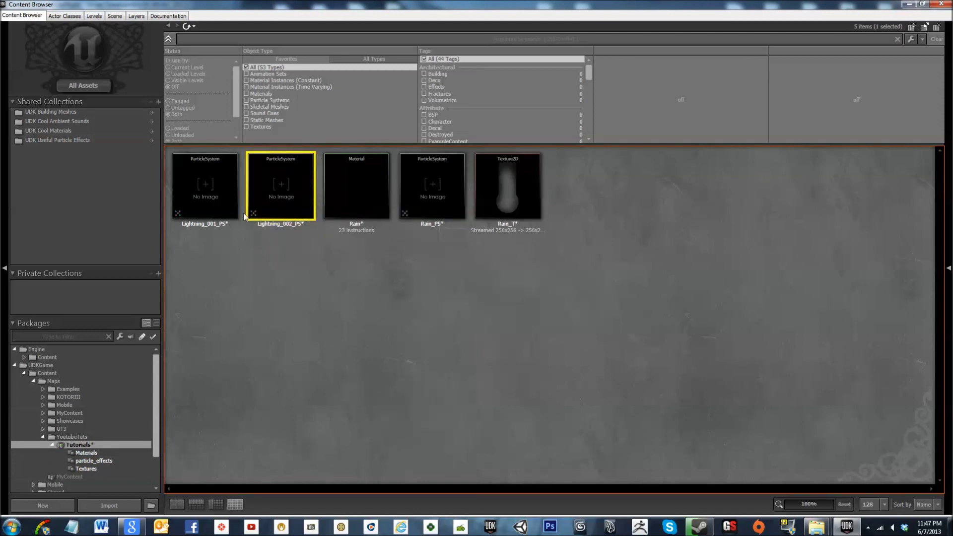
double_click(267, 189)
drag(458, 30, 459, 4)
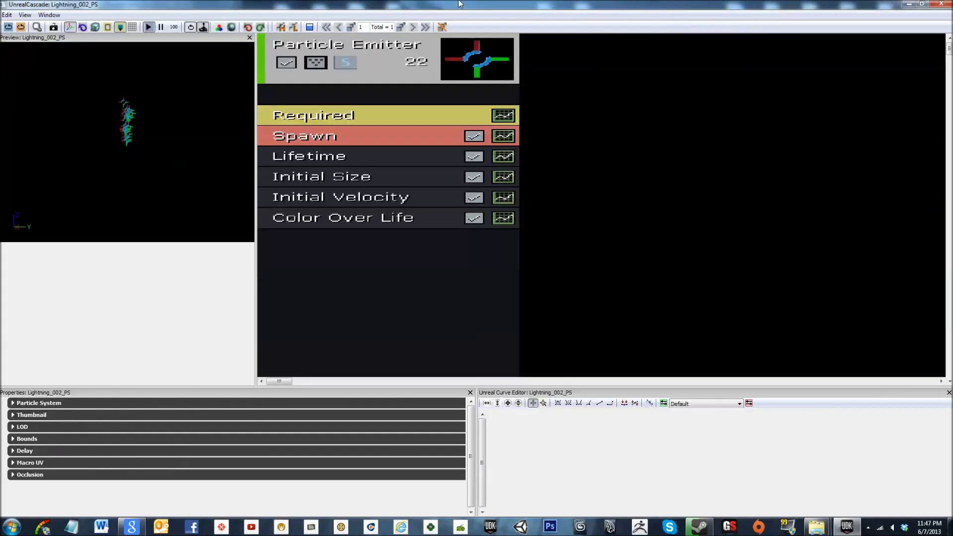
click(909, 4)
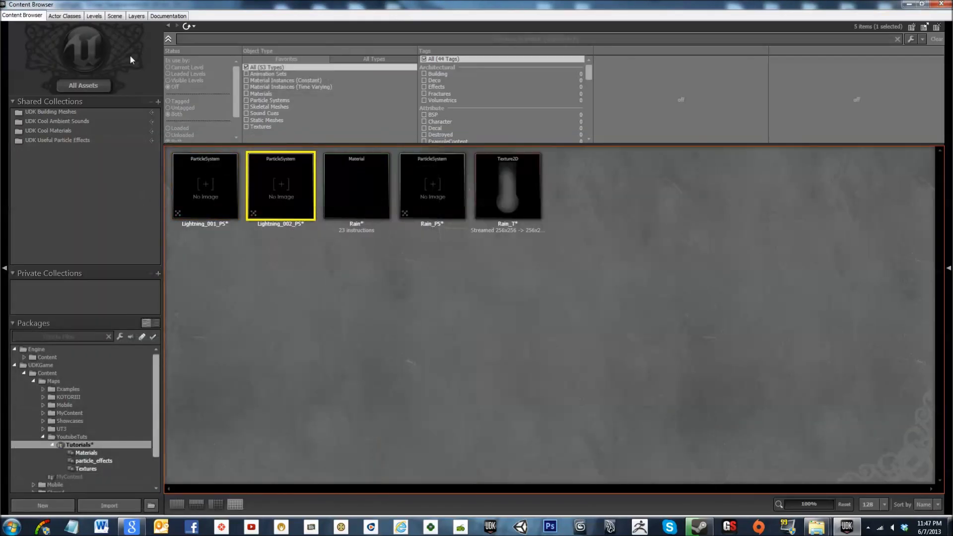
click(83, 85)
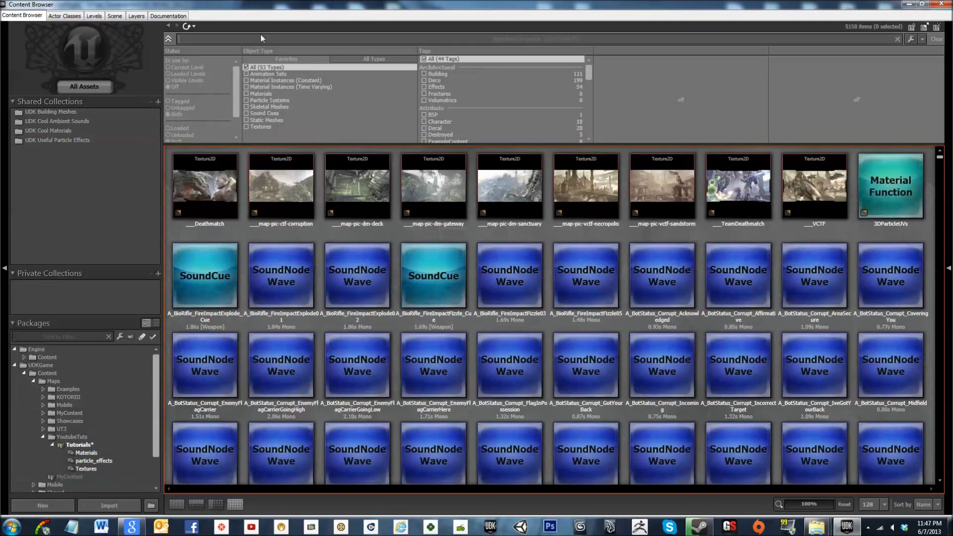
Search the Content Browser for 'Rain' instead of 'lightning' and select M_LighteningStrike_Bolt.
text(l)
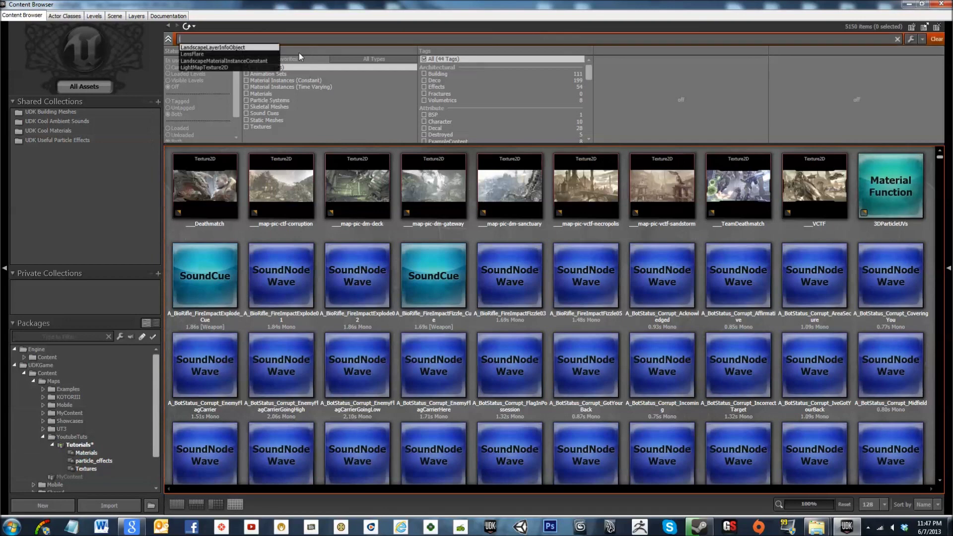
text(ightning)
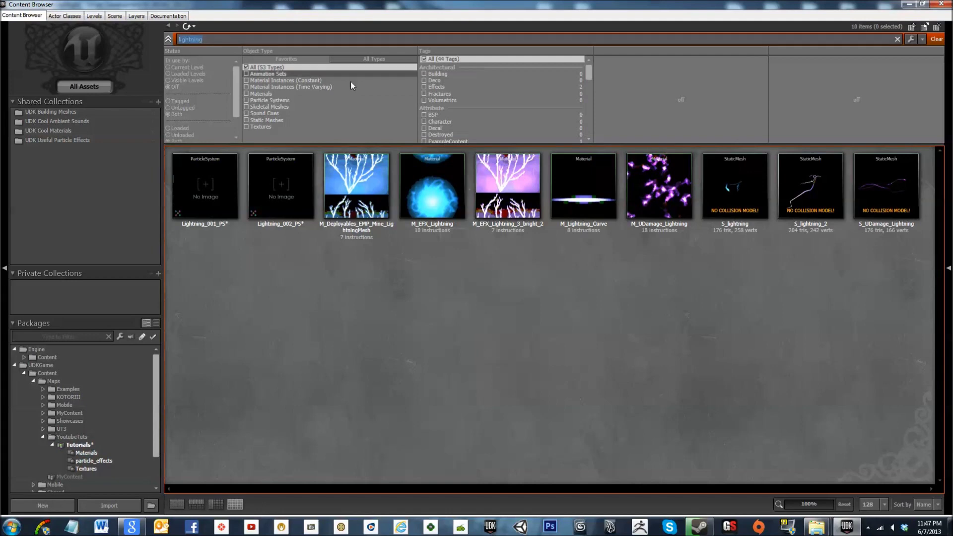
key(ctrl+a)
text(Rain)
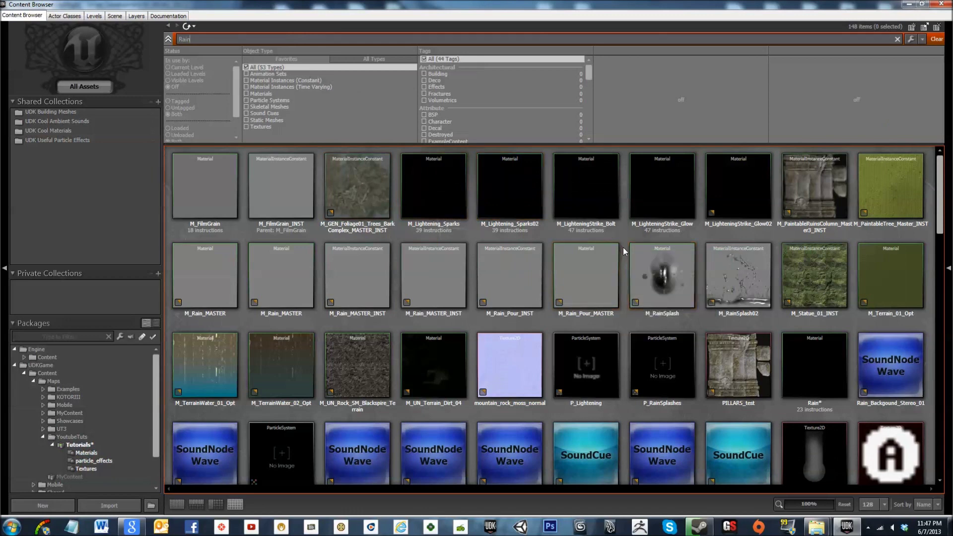
click(612, 174)
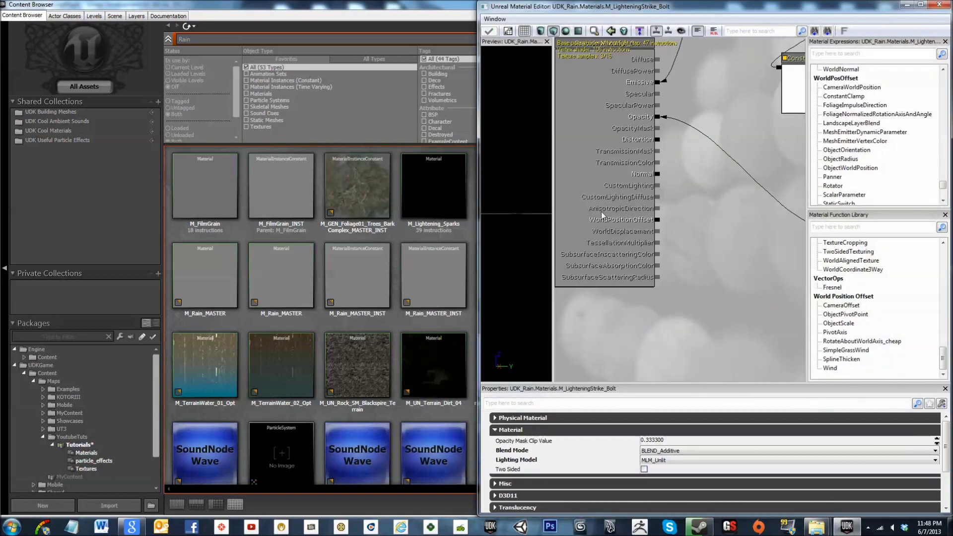
Maximize the Material Editor, widen the preview pane and tilt its camera to show the grid.
drag(552, 211, 596, 215)
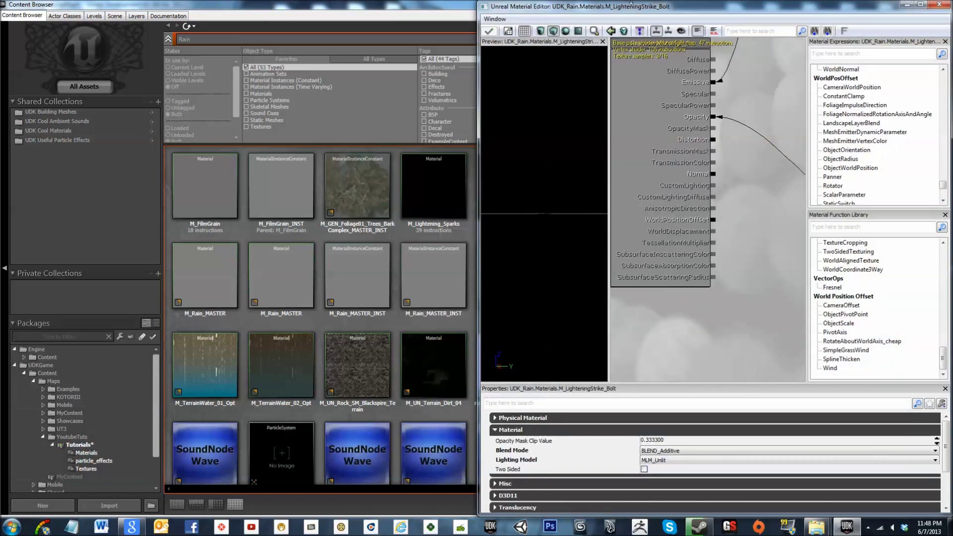
drag(631, 11, 546, 1)
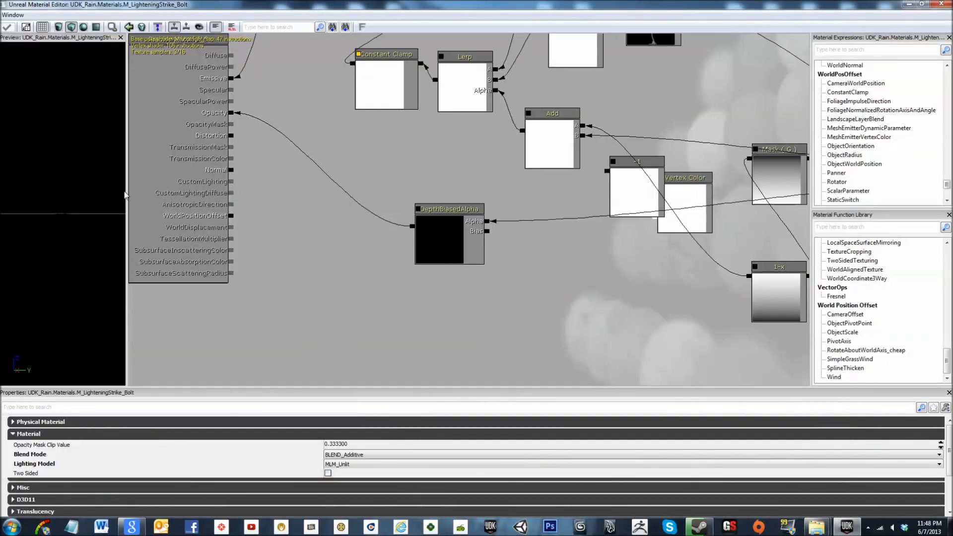
drag(177, 196, 209, 213)
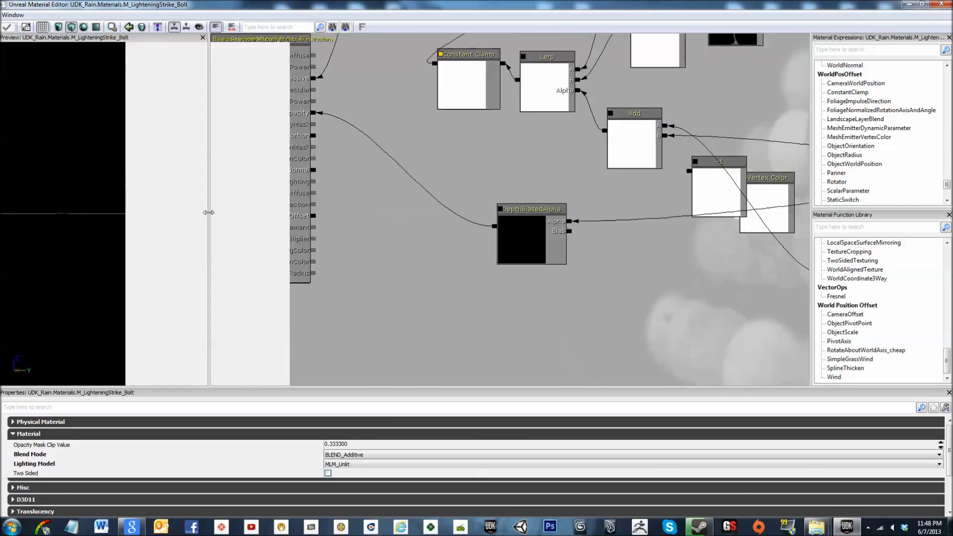
drag(107, 191, 108, 191)
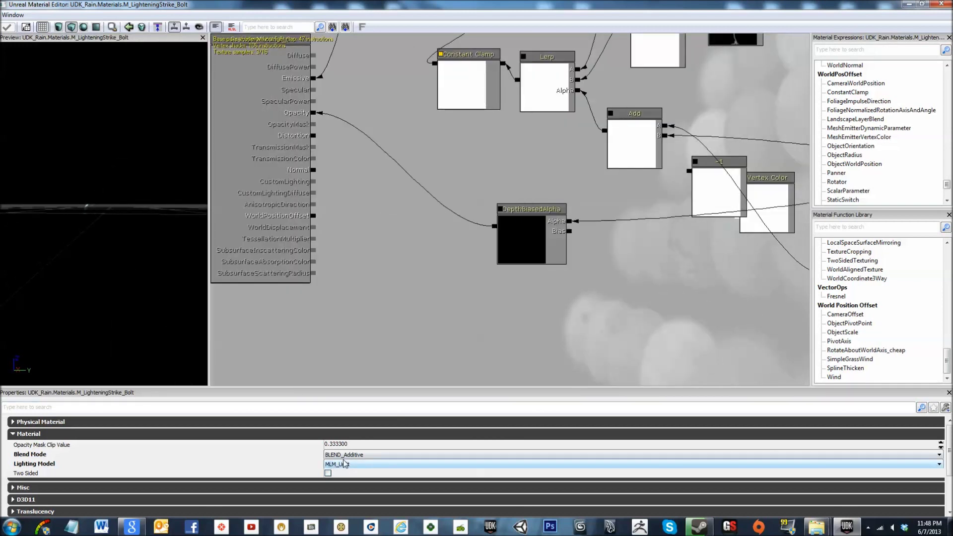
Pan across the bolt material's texture and panner nodes, then close the Material Editor.
scroll(532, 235, down, 4)
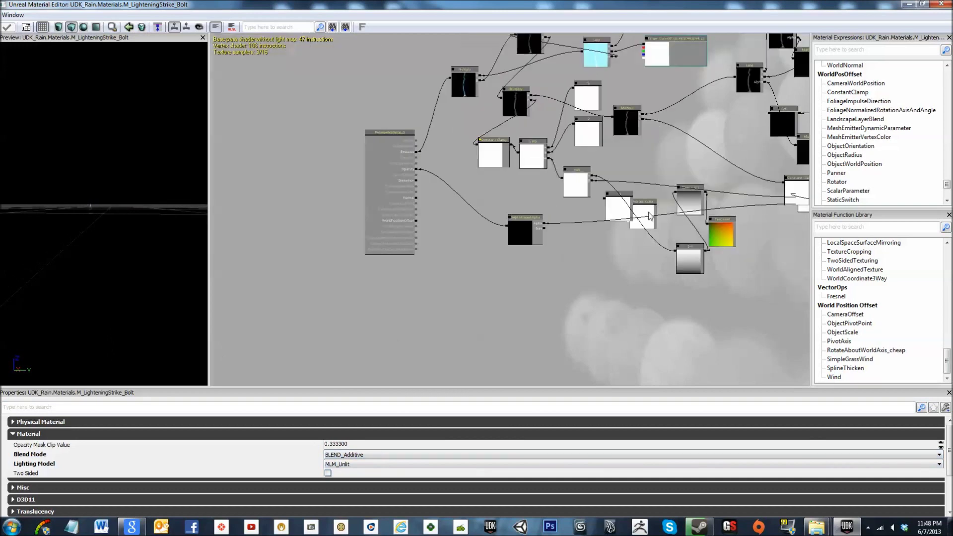
drag(694, 144, 407, 230)
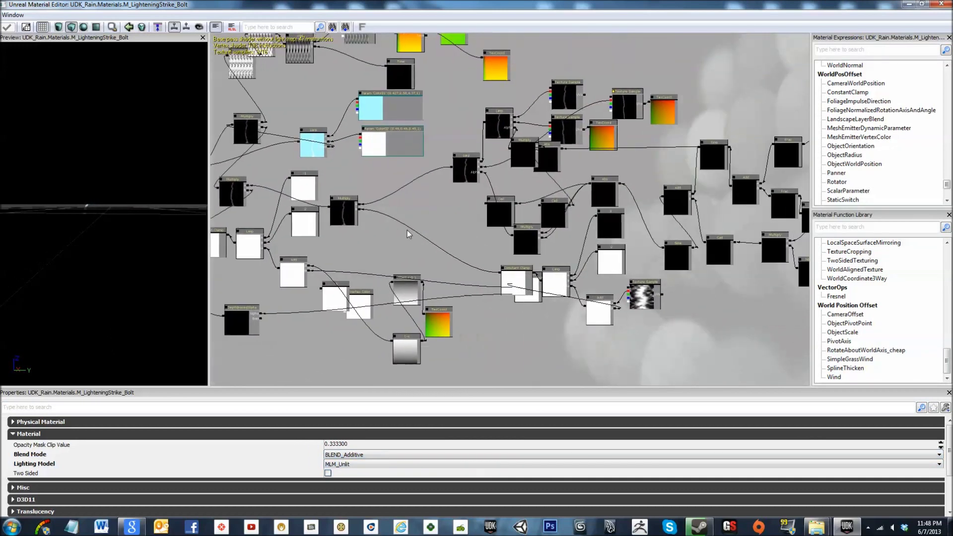
scroll(431, 241, down, 4)
scroll(431, 240, up, 5)
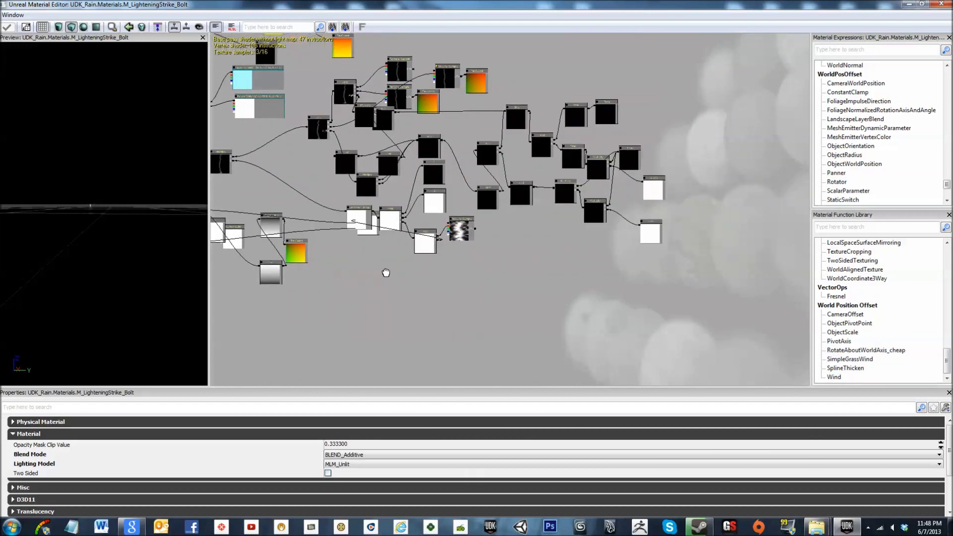
scroll(339, 267, up, 2)
drag(525, 273, 493, 283)
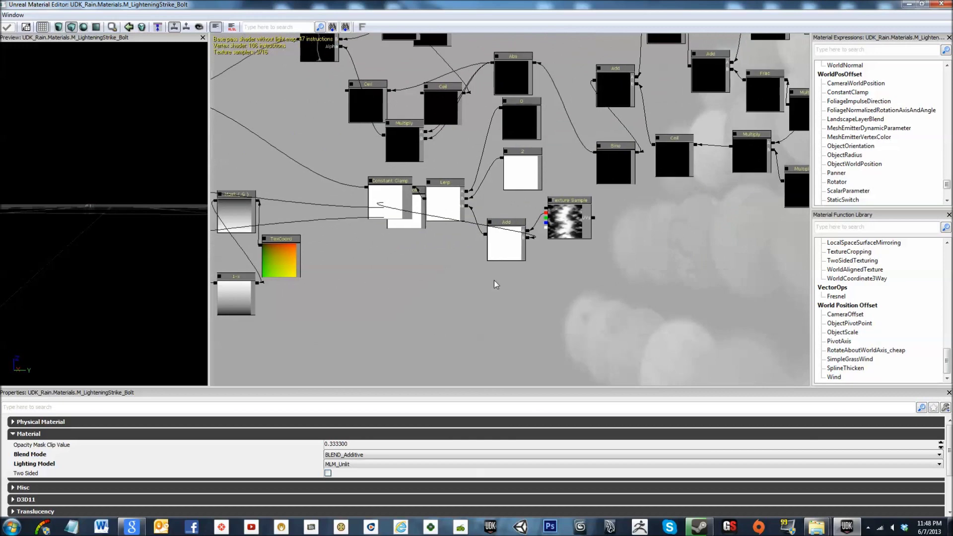
drag(355, 277, 490, 332)
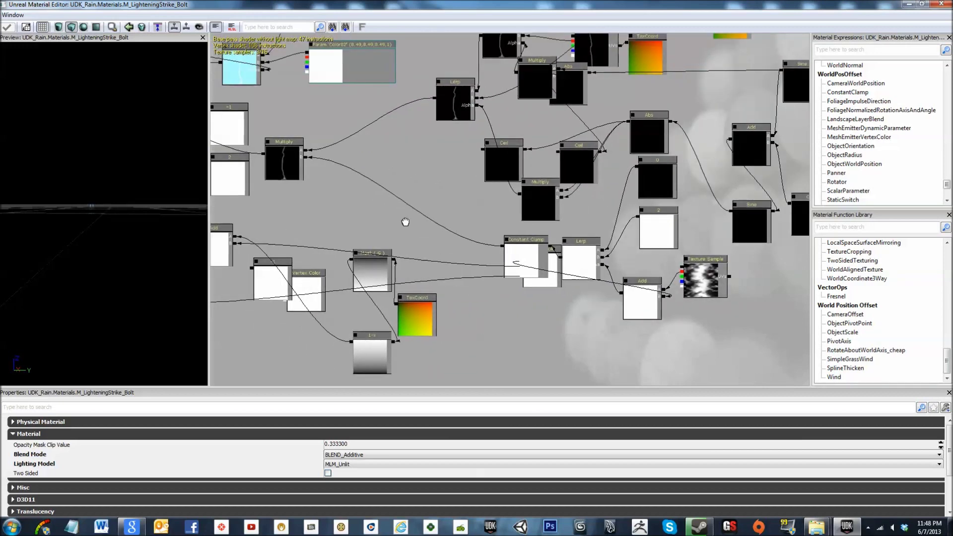
drag(405, 222, 627, 237)
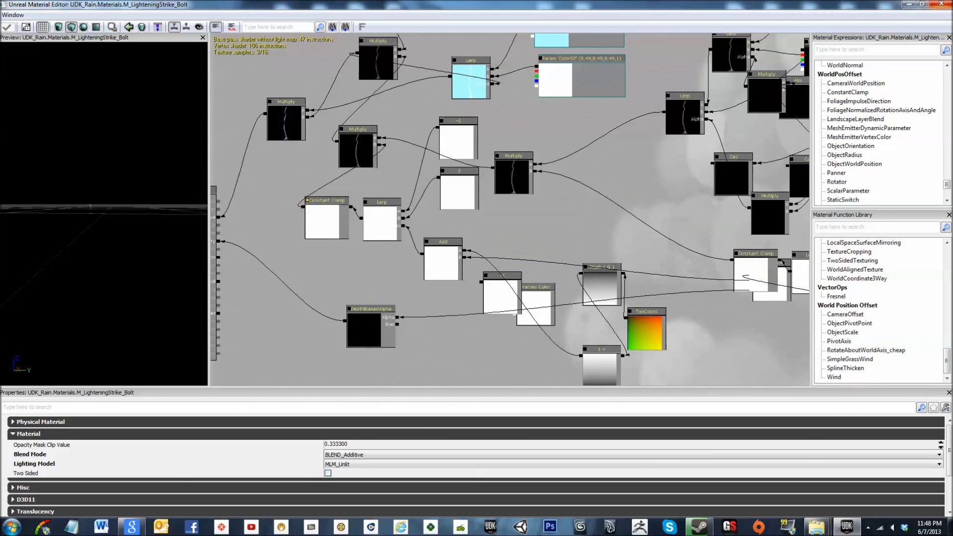
click(942, 4)
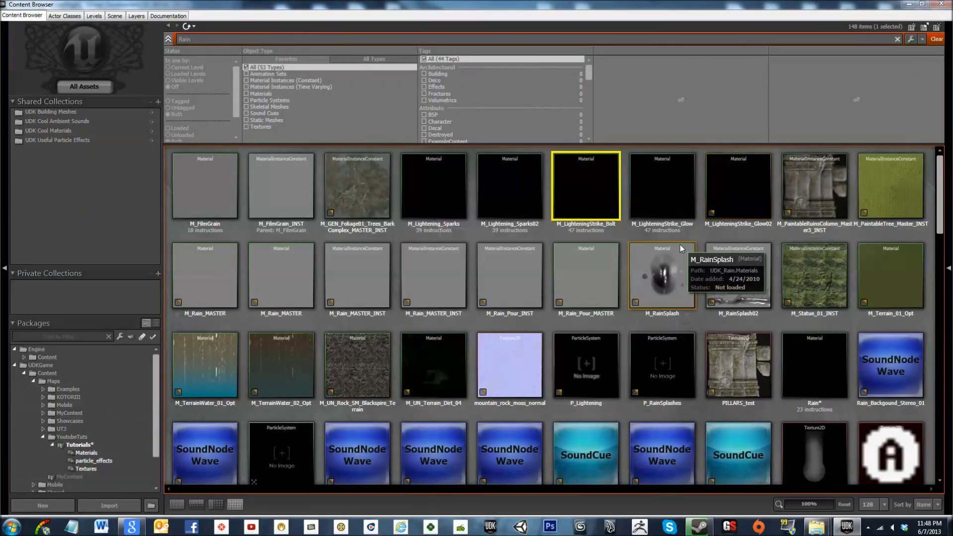
Float the Content Browser and place the restored Cascade window beside it.
click(922, 4)
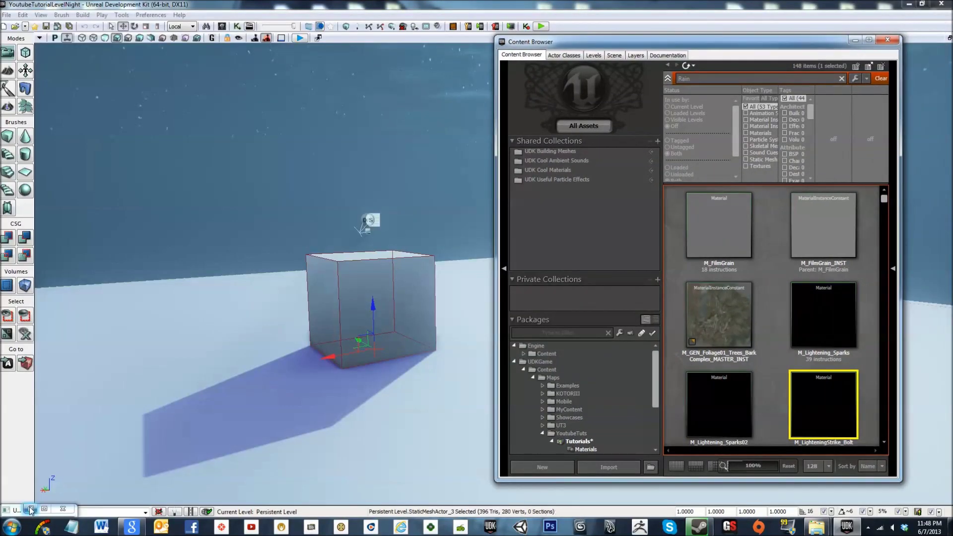
click(30, 508)
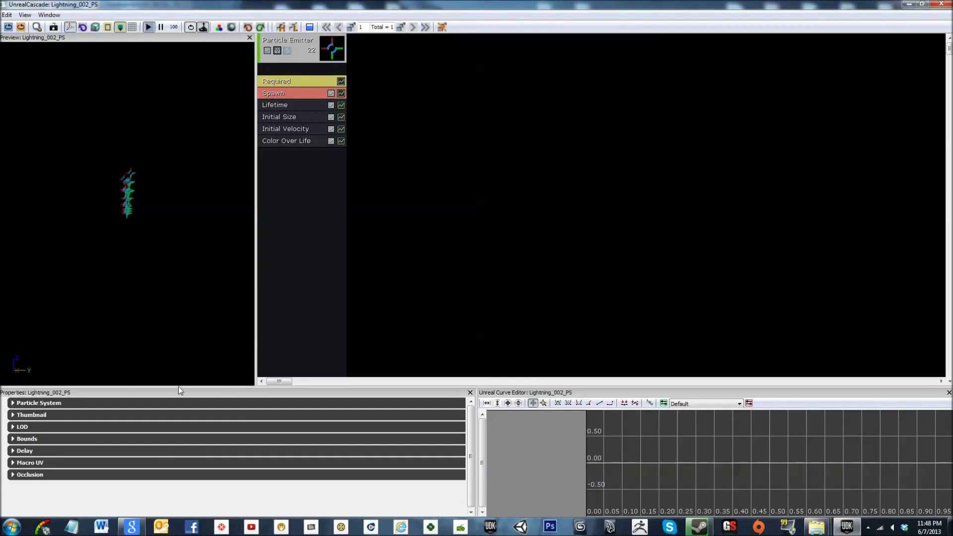
double_click(670, 3)
drag(581, 58, 282, 62)
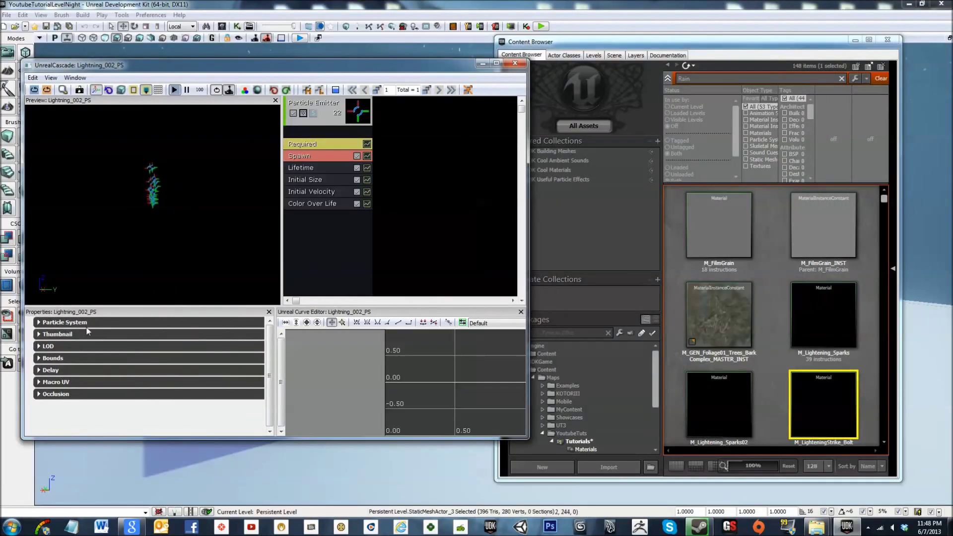
Assign M_LighteningStrike_Bolt as the emitter's Required module material, then minimize the Content Browser.
click(327, 113)
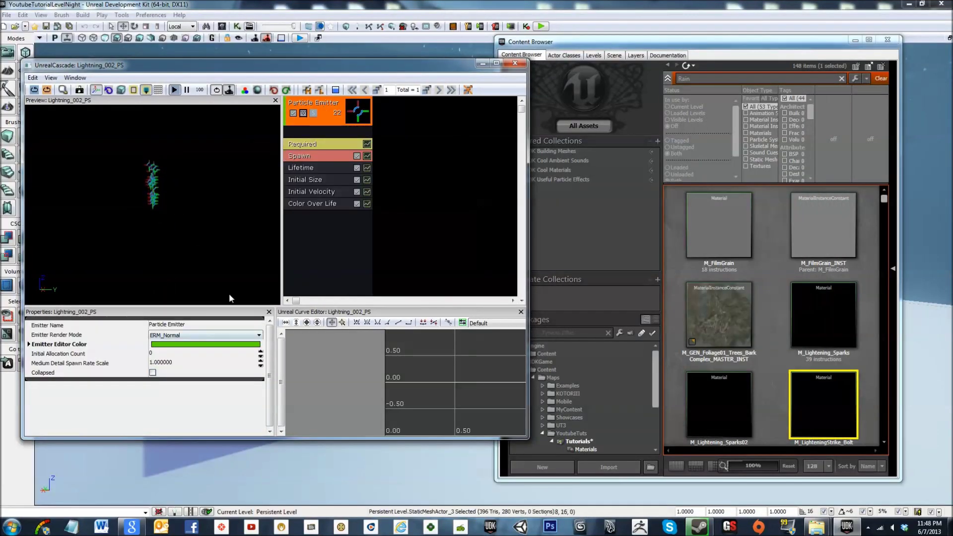
click(305, 144)
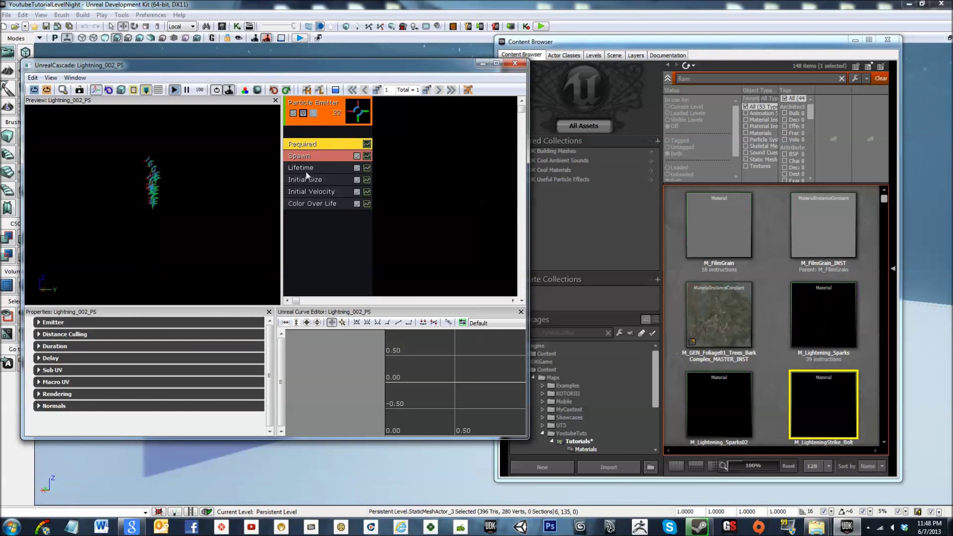
click(57, 323)
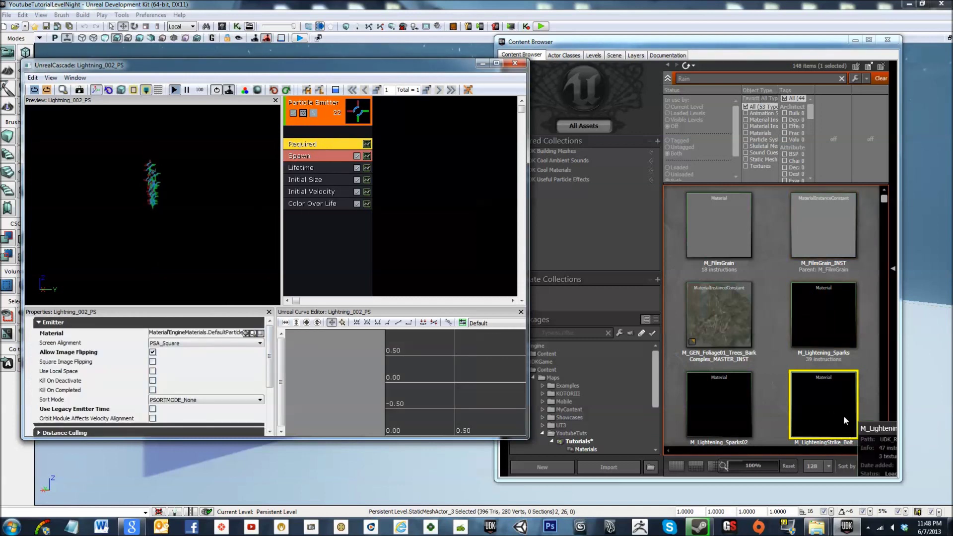
click(246, 334)
drag(634, 313, 634, 312)
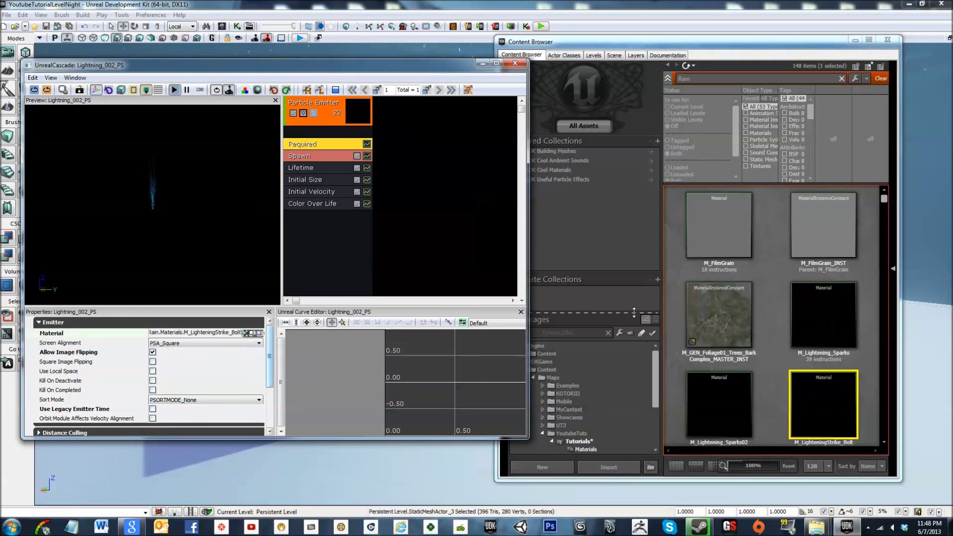
click(856, 40)
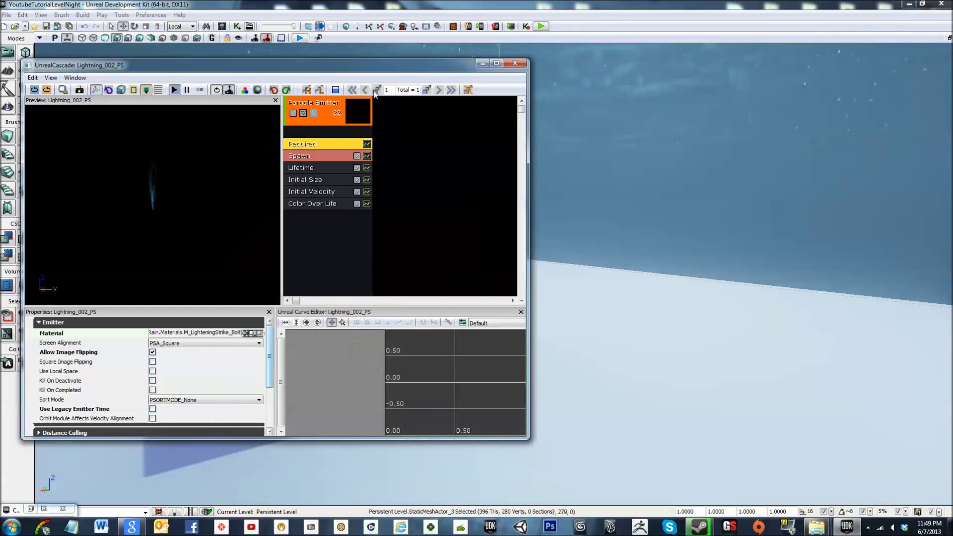
Maximize Cascade and lower the Spawn module's rate constant from 20 to 5.
double_click(376, 68)
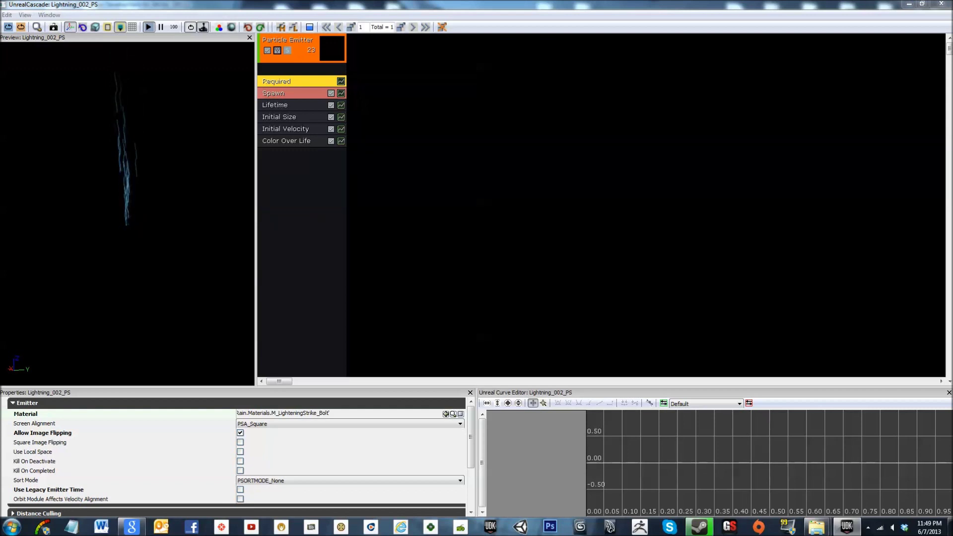
click(309, 92)
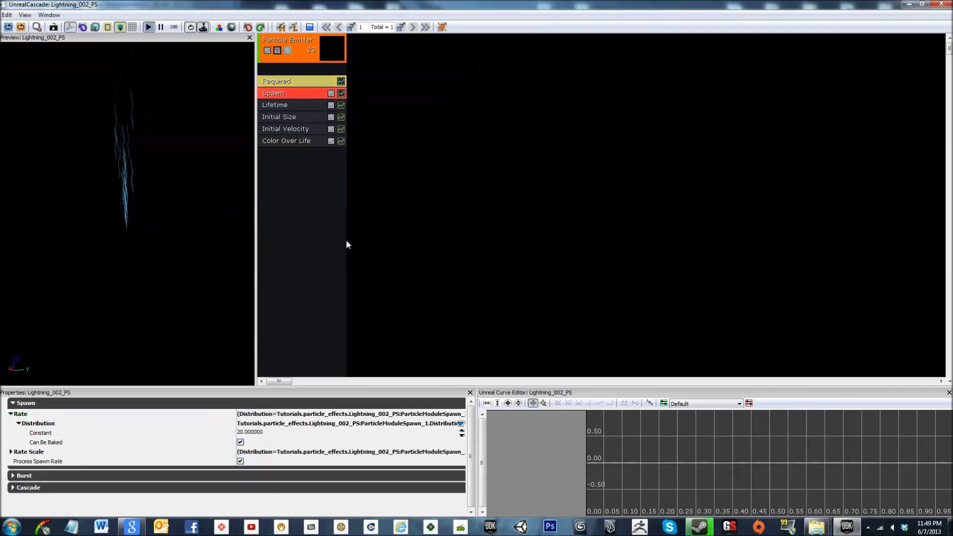
click(250, 431)
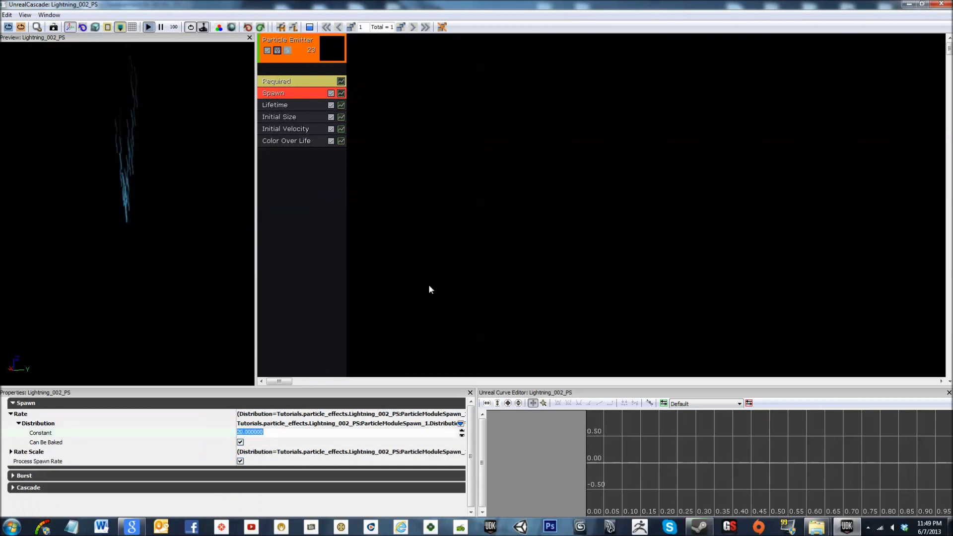
text(5)
key(Return)
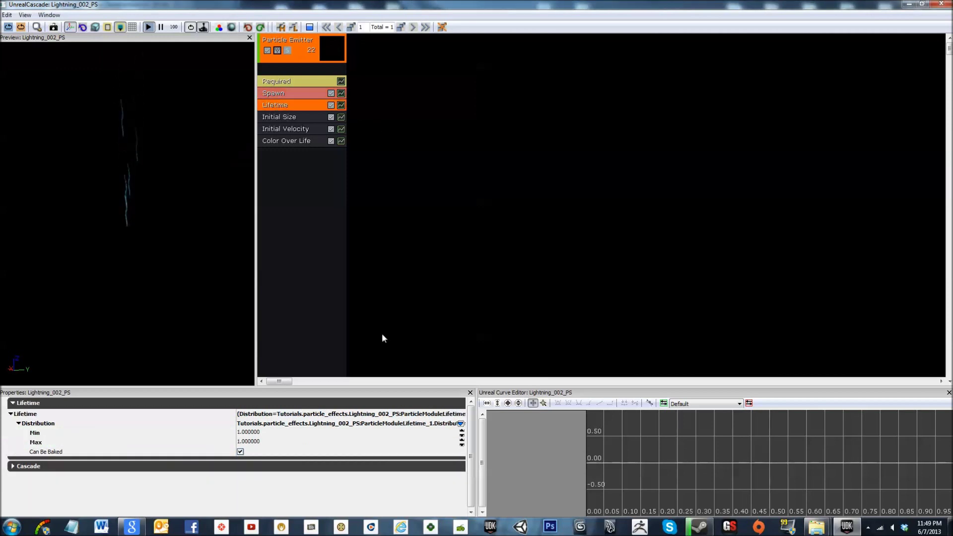
Set the Lifetime module's distribution to Min 0.1 and Max 0.3 seconds.
click(267, 433)
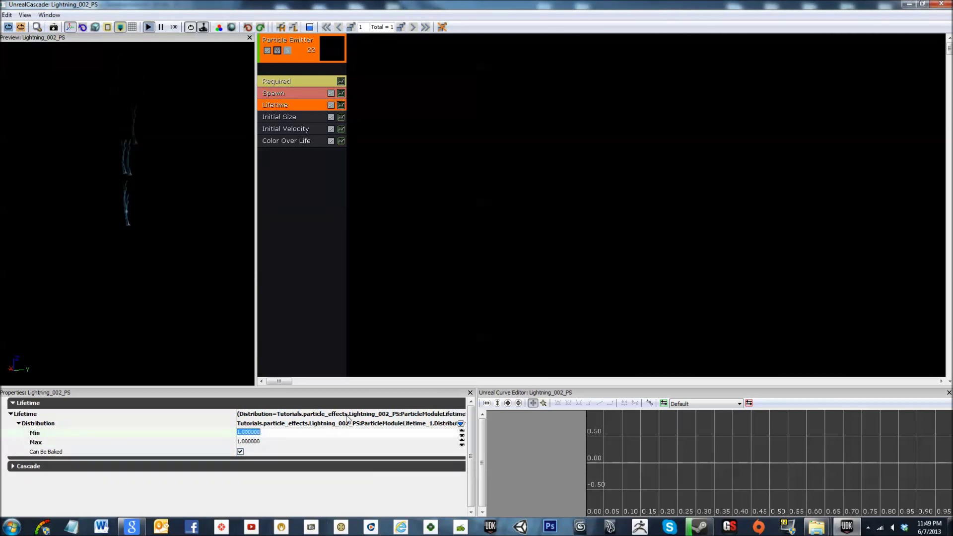
text(.1)
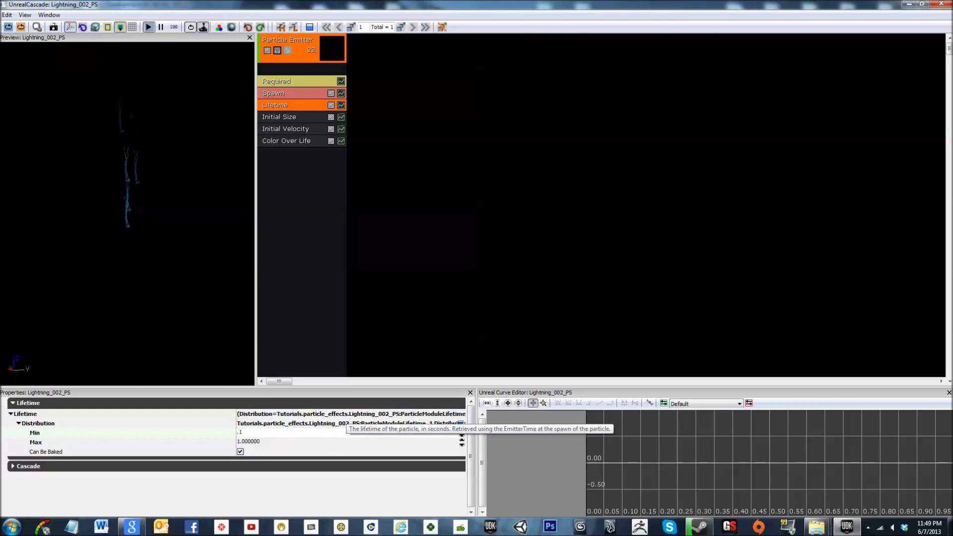
key(Tab)
text(.3)
key(Return)
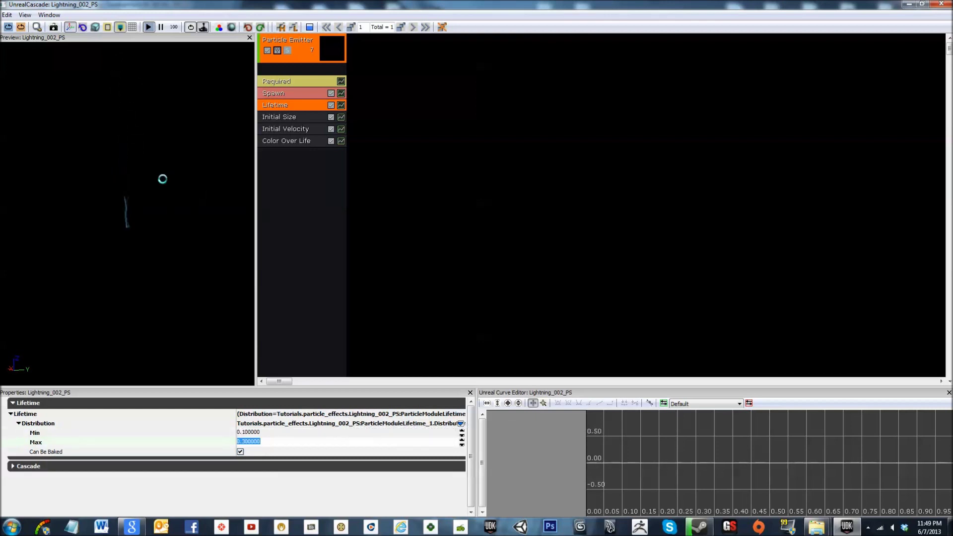
click(162, 178)
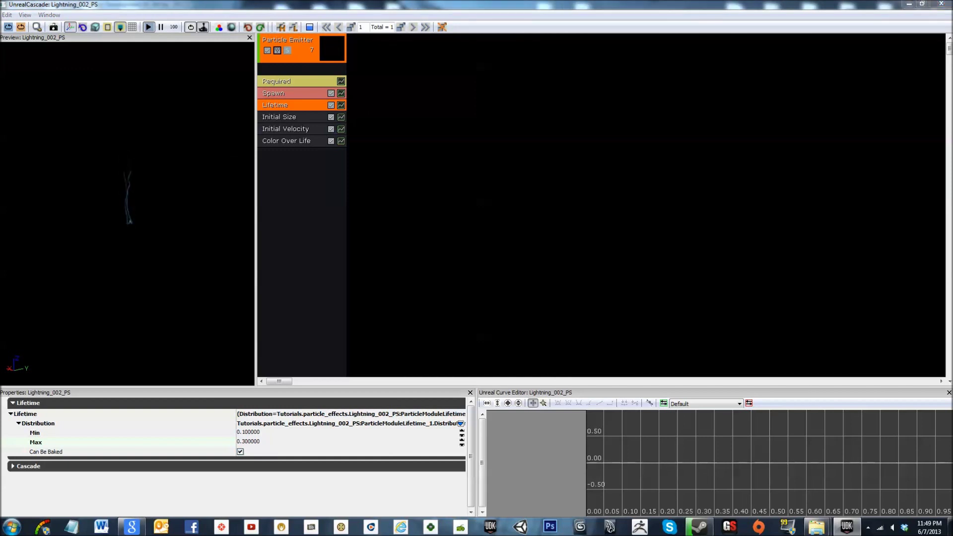
click(300, 116)
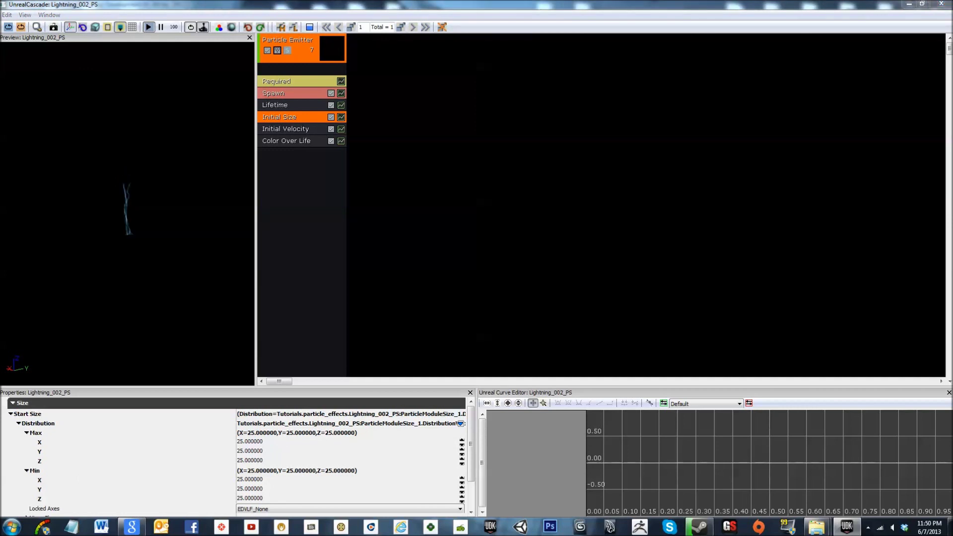
Set Initial Size Start Size Max X and Z to 1000.
click(271, 442)
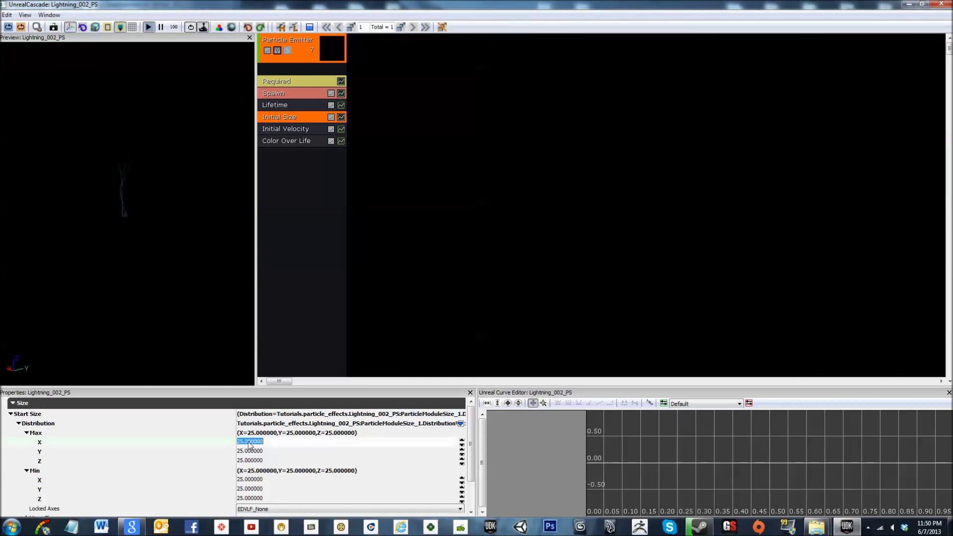
text(1000)
key(Tab)
text(1000)
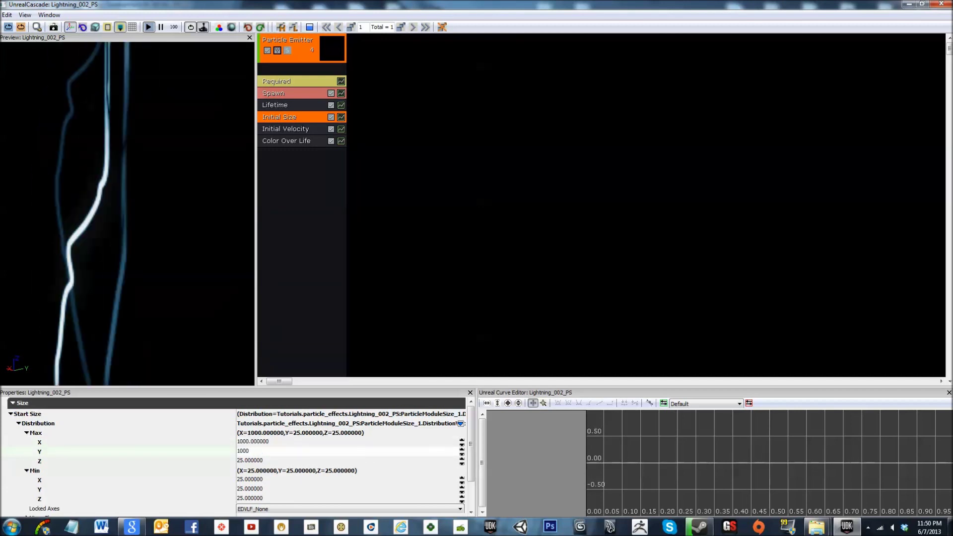
key(Tab)
text(10)
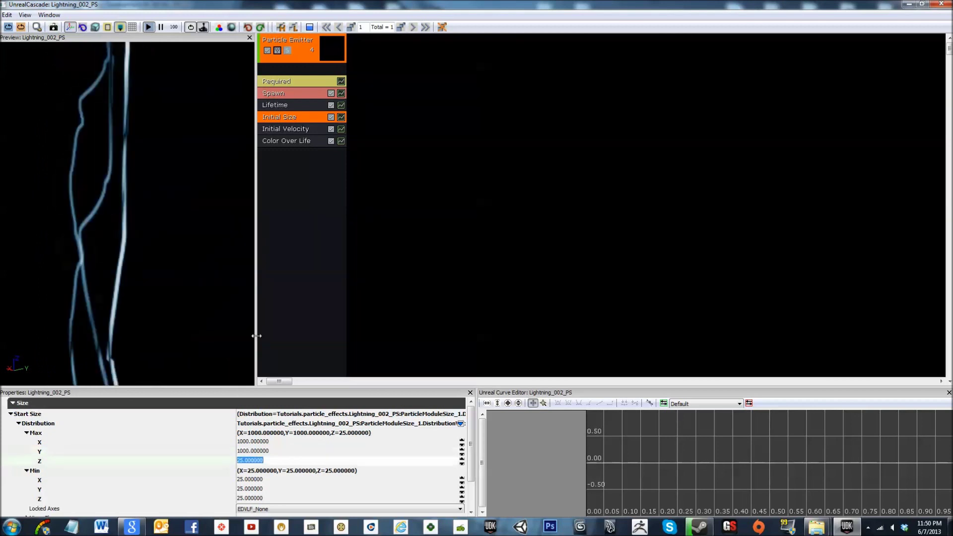
text(00)
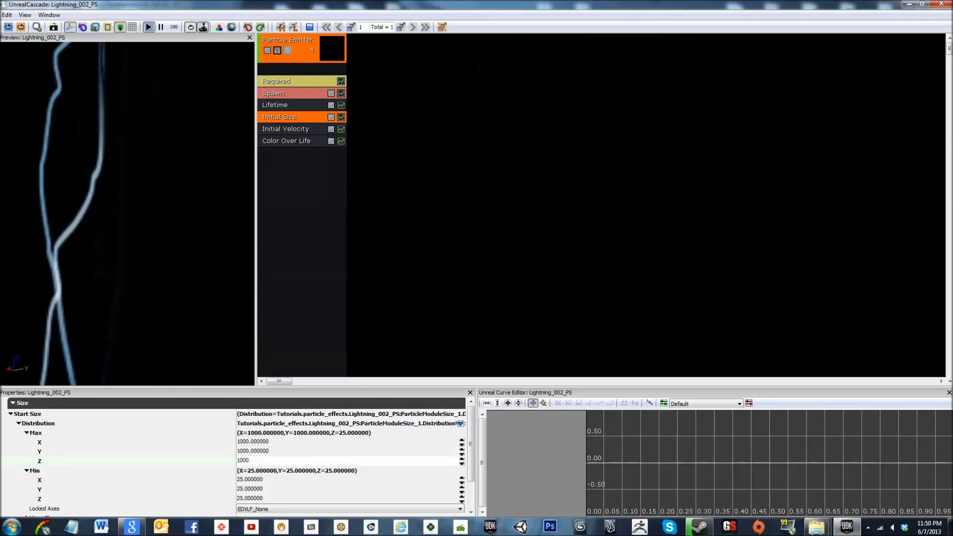
key(Return)
Raise Initial Size Start Size Max X to 10000.
click(277, 443)
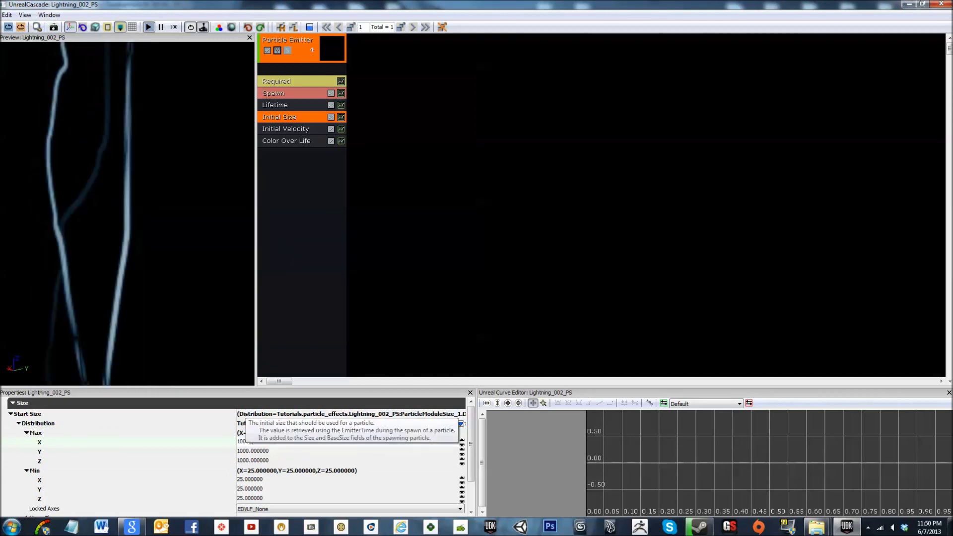
text(10000)
key(Return)
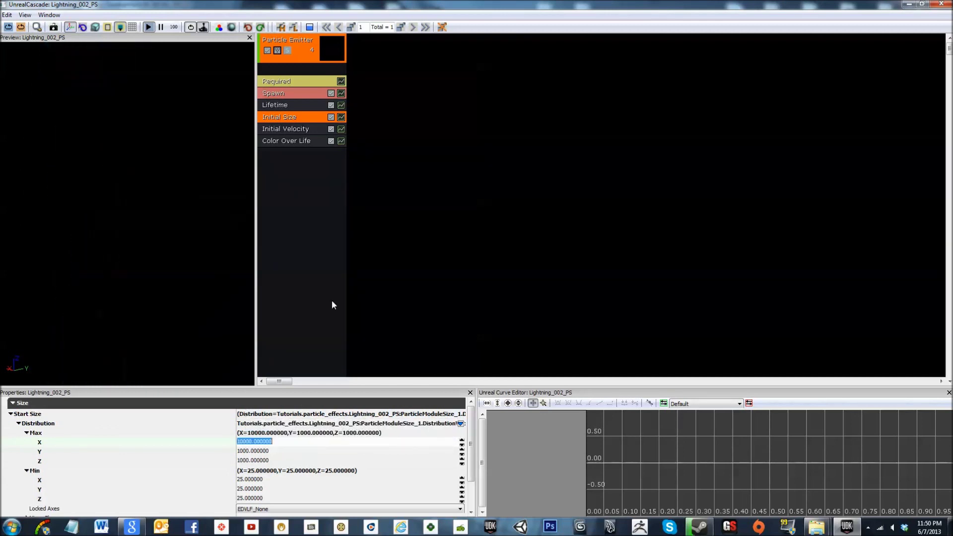
scroll(271, 461, down, 1)
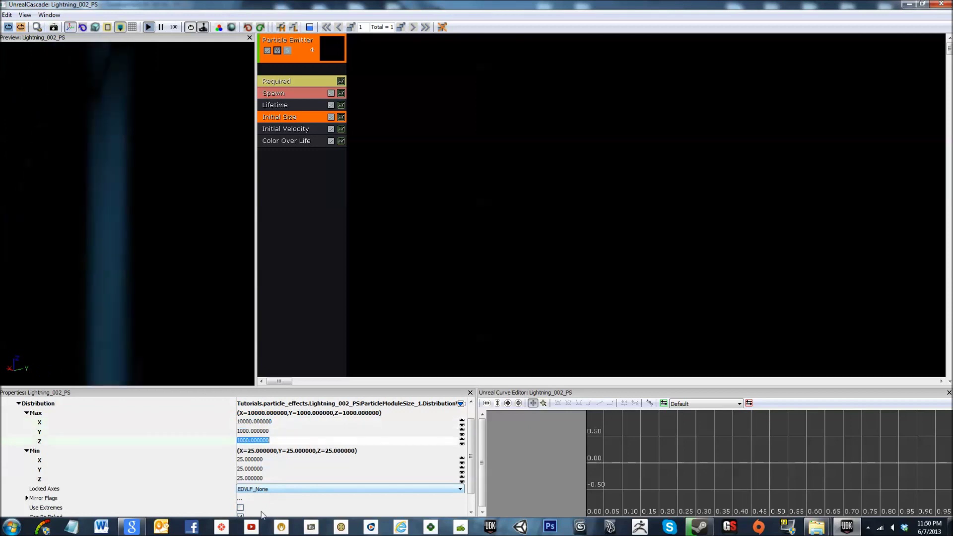
click(268, 460)
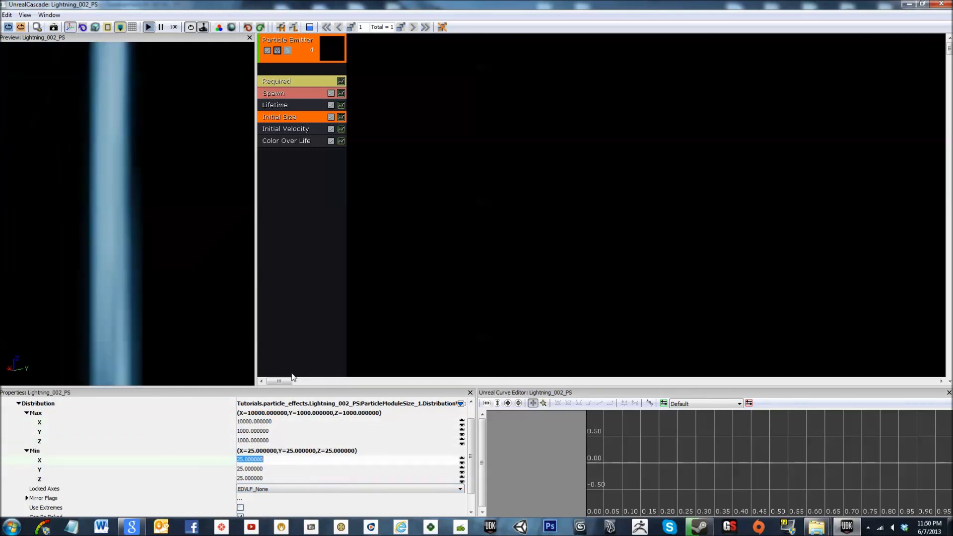
Set the Initial Size minimum to X 9000, Y 750, Z 750 for tall, thin bolts.
text(1000)
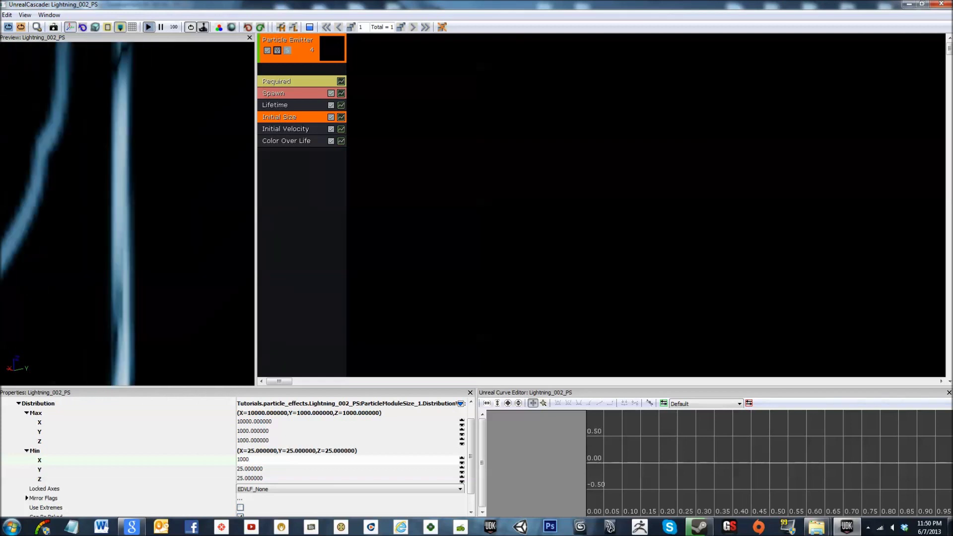
key(BackSpace)
key(BackSpace)
key(BackSpace)
key(BackSpace)
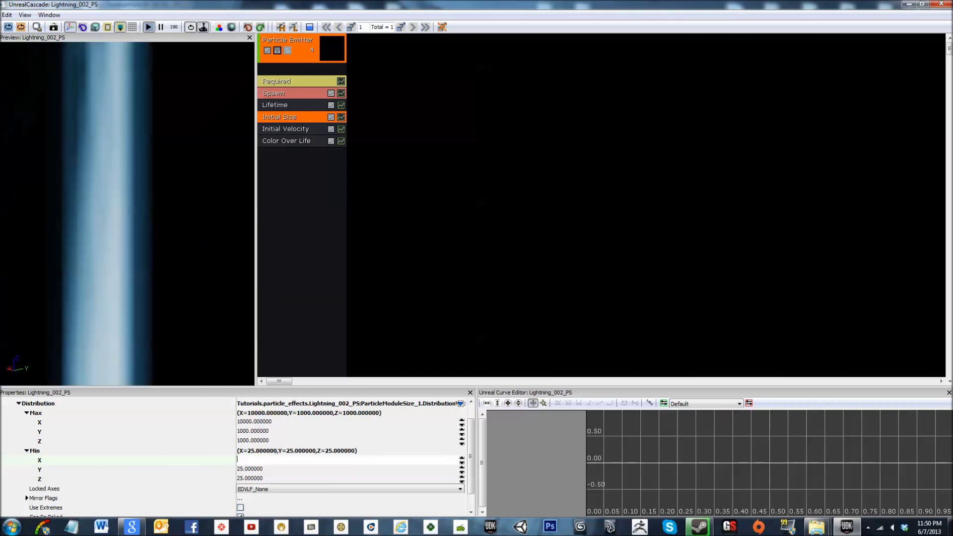
text(9000)
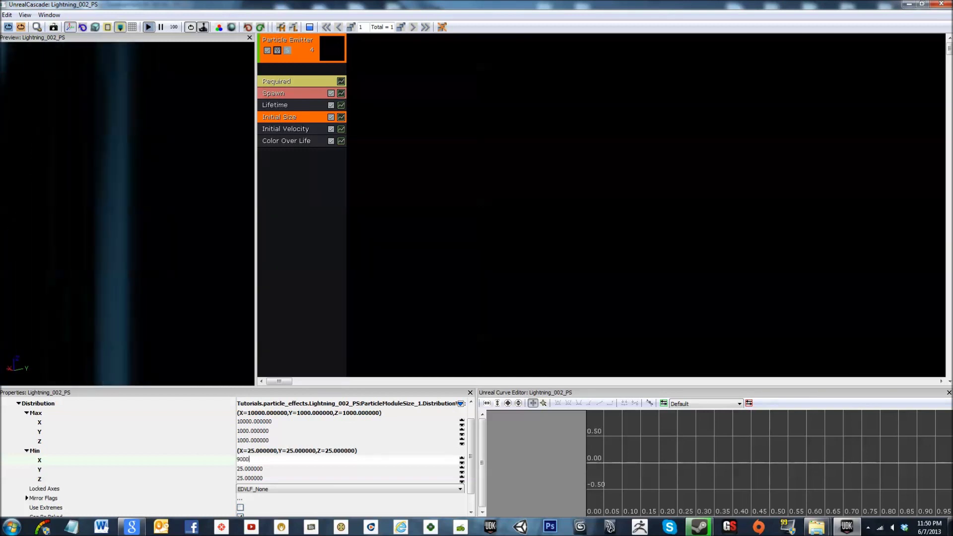
key(Tab)
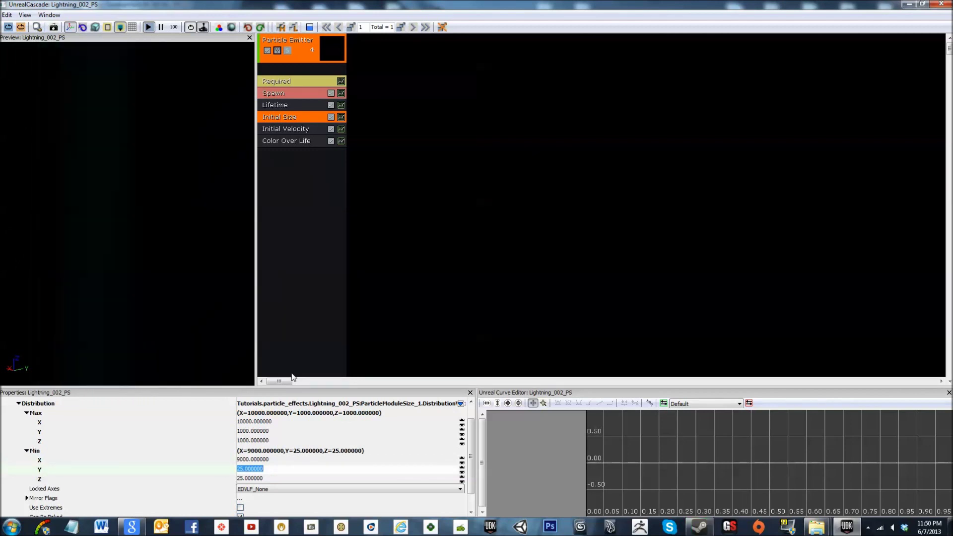
text(750)
key(Tab)
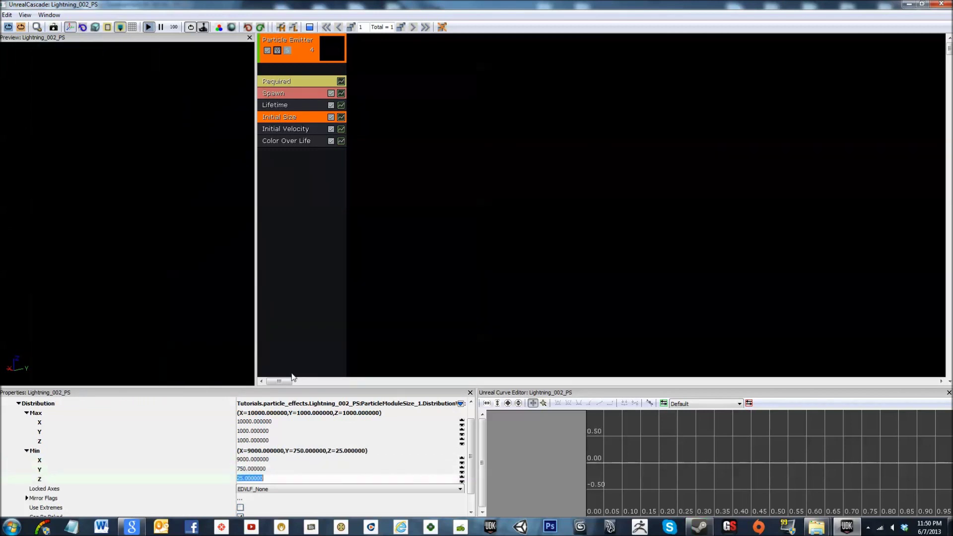
text(750)
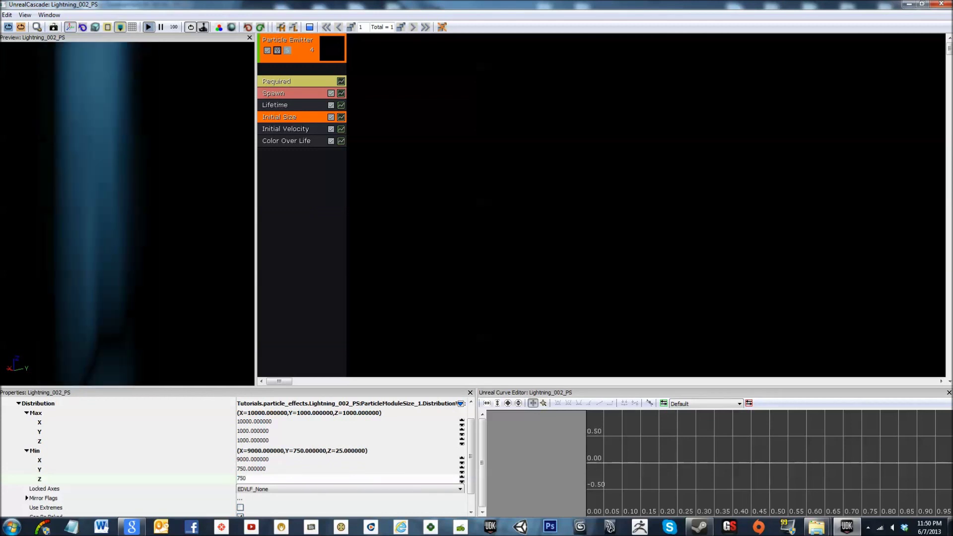
key(Return)
click(186, 194)
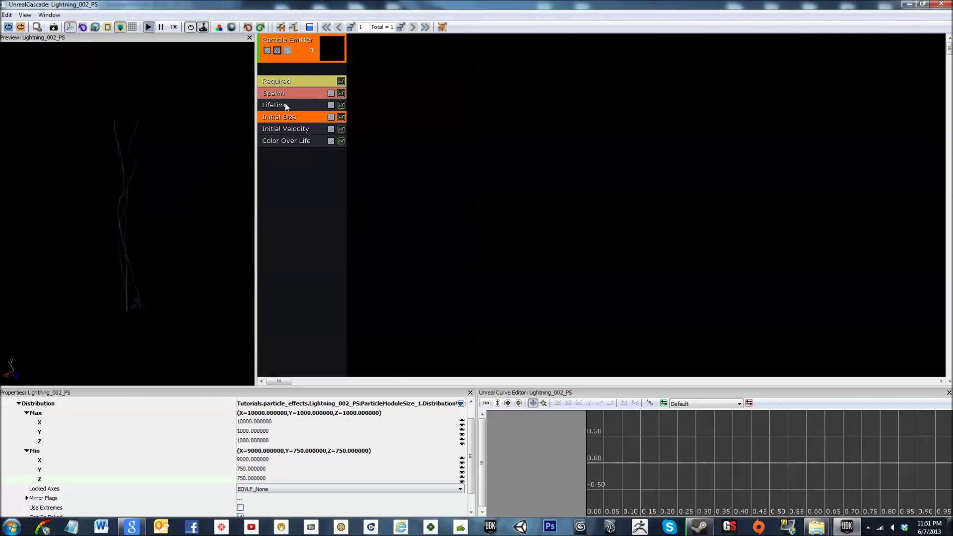
Set the Initial Velocity module's maximum to X 0, Y 0, Z -1.
click(293, 132)
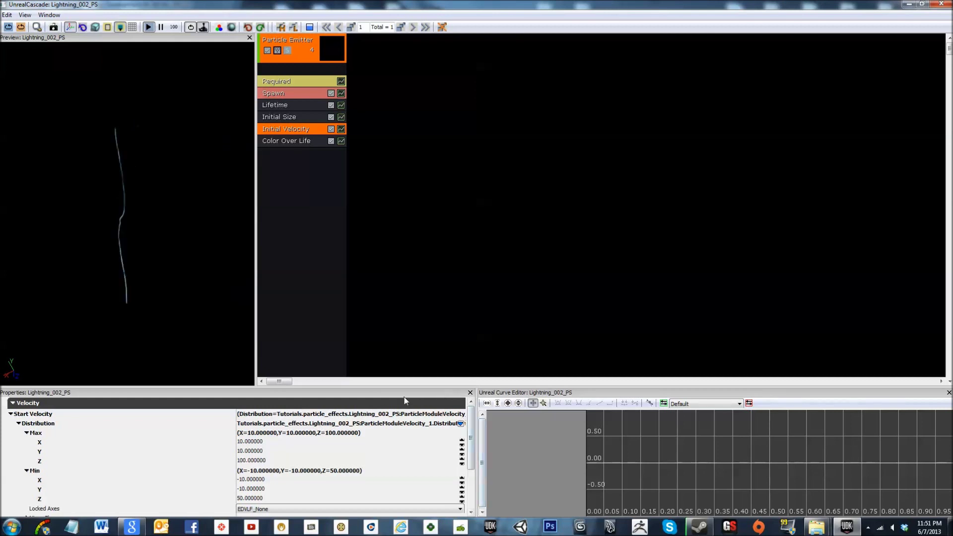
click(264, 442)
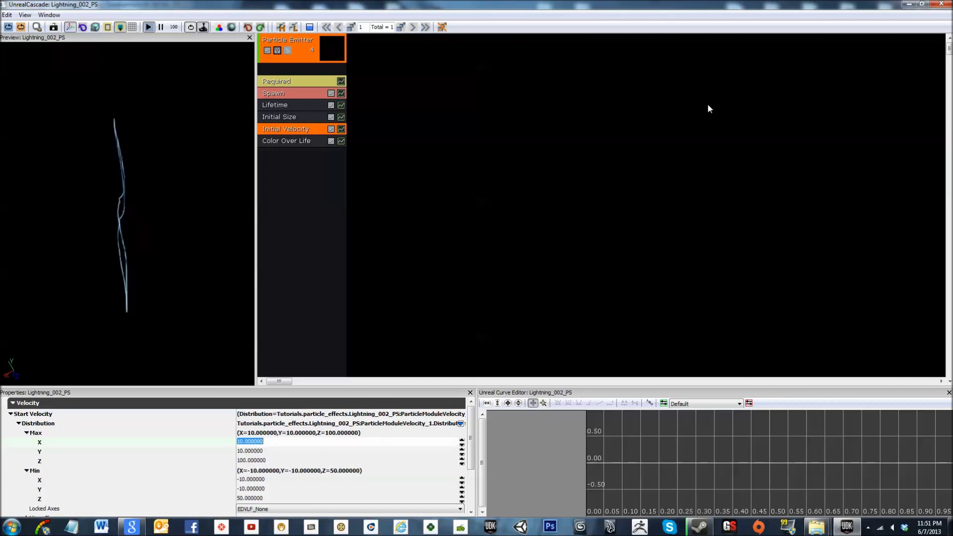
text(0)
key(Tab)
text(0)
key(Tab)
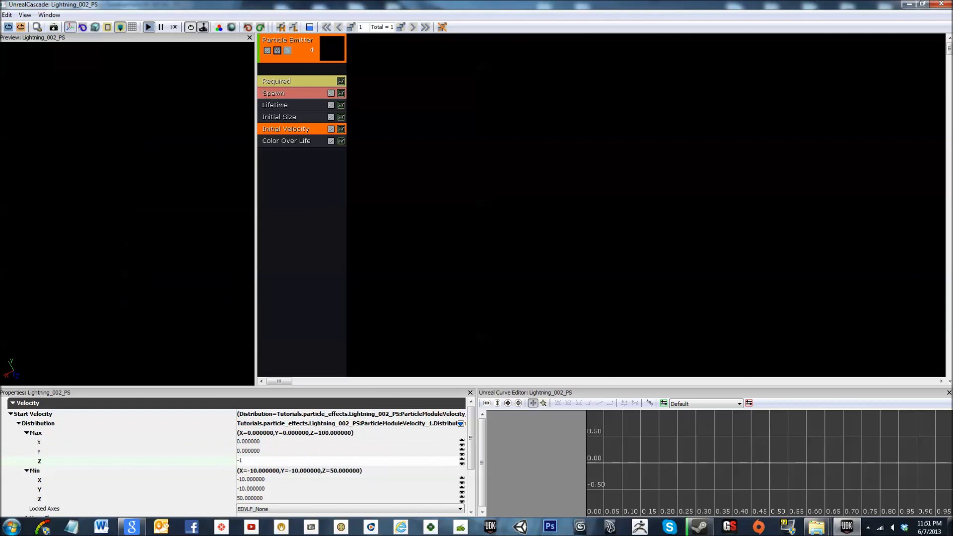
text(-1)
key(Return)
Set the Initial Velocity minimum to X 0, Y 0, Z -0.5.
key(Tab)
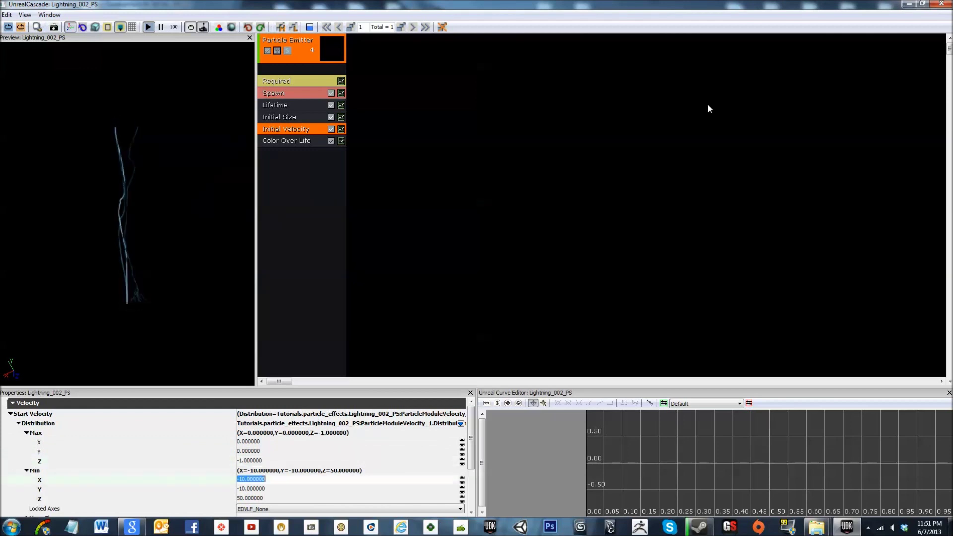
text(0)
key(Tab)
key(Tab)
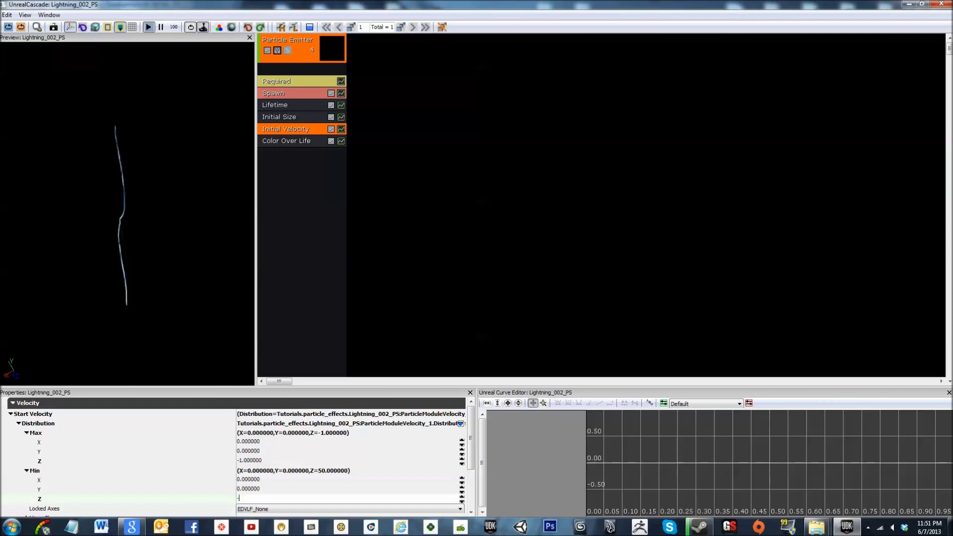
key(Return)
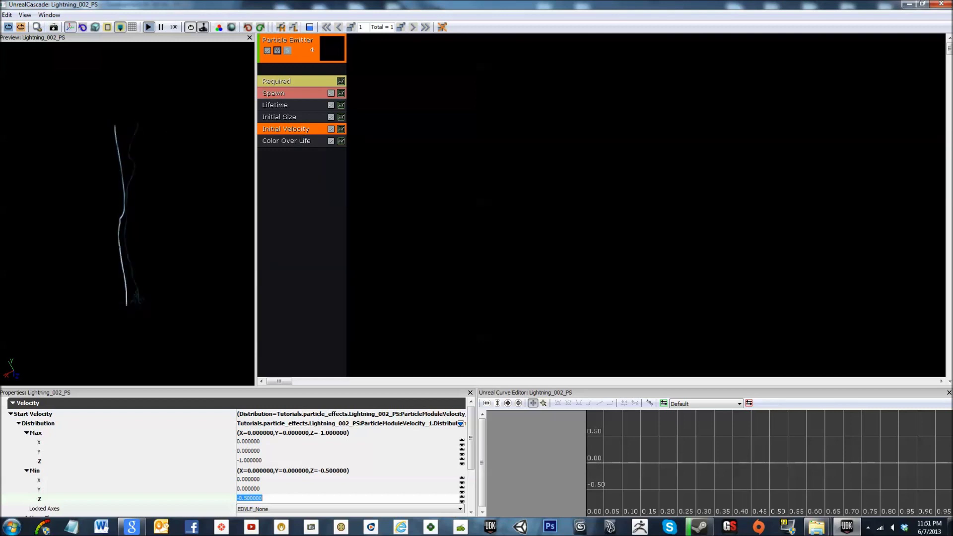
key(Return)
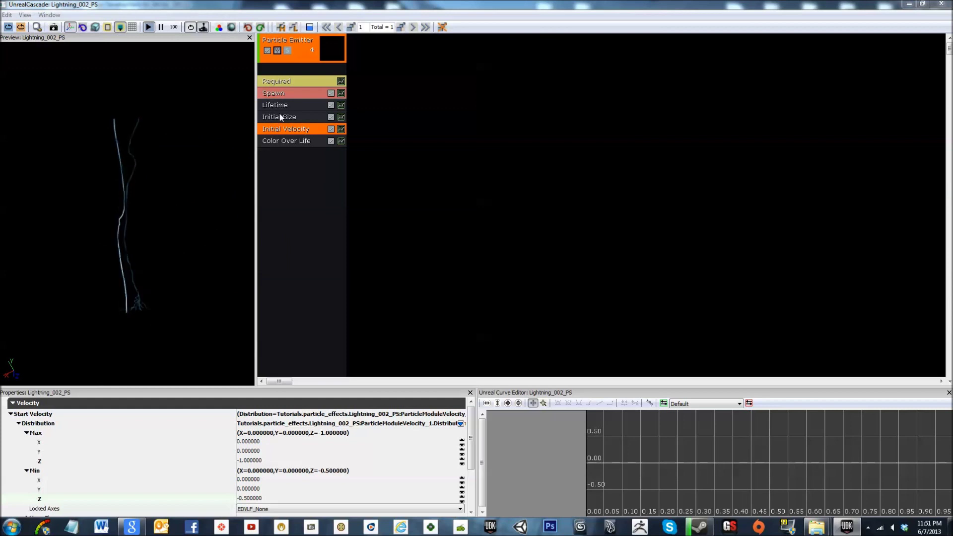
Add an Initial Location module to the Lightning_002_PS emitter.
right_click(293, 174)
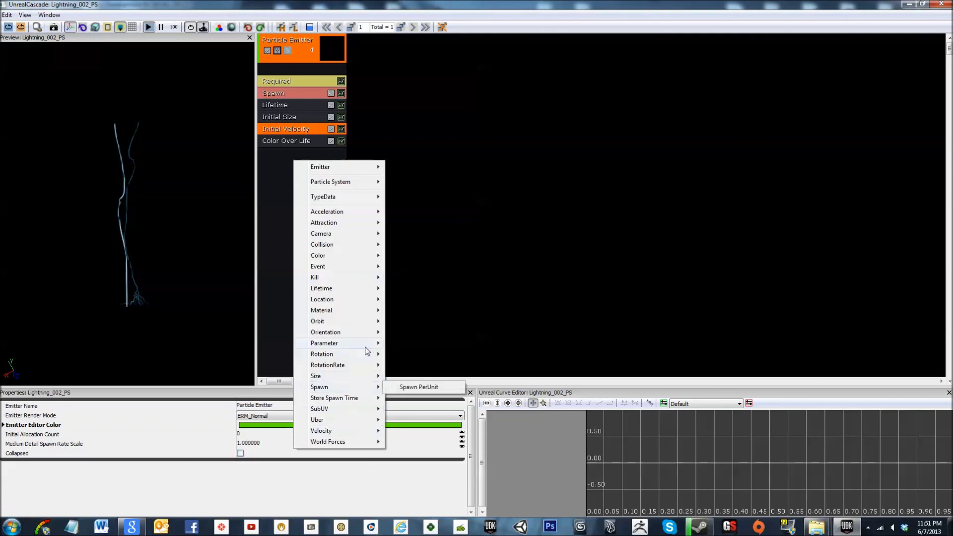
mouse_move(345, 289)
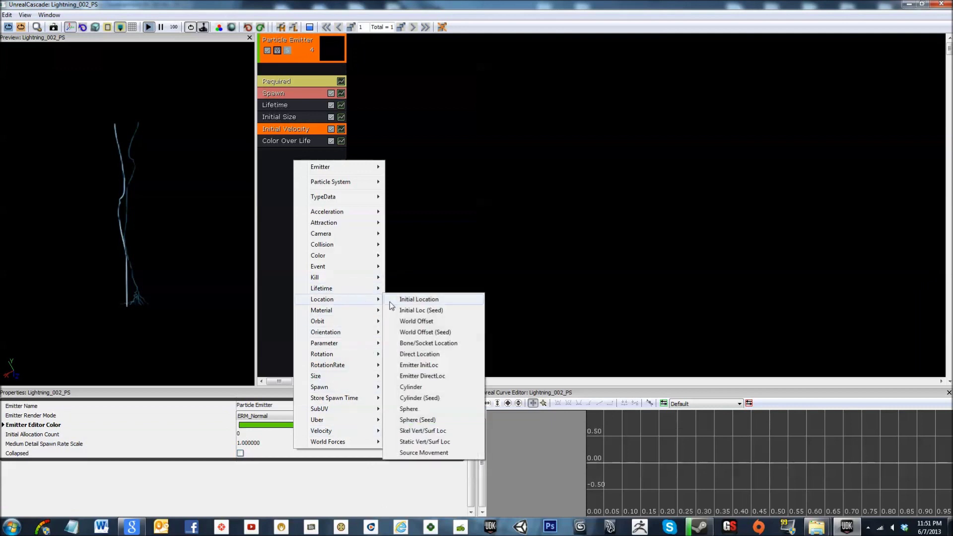
click(406, 300)
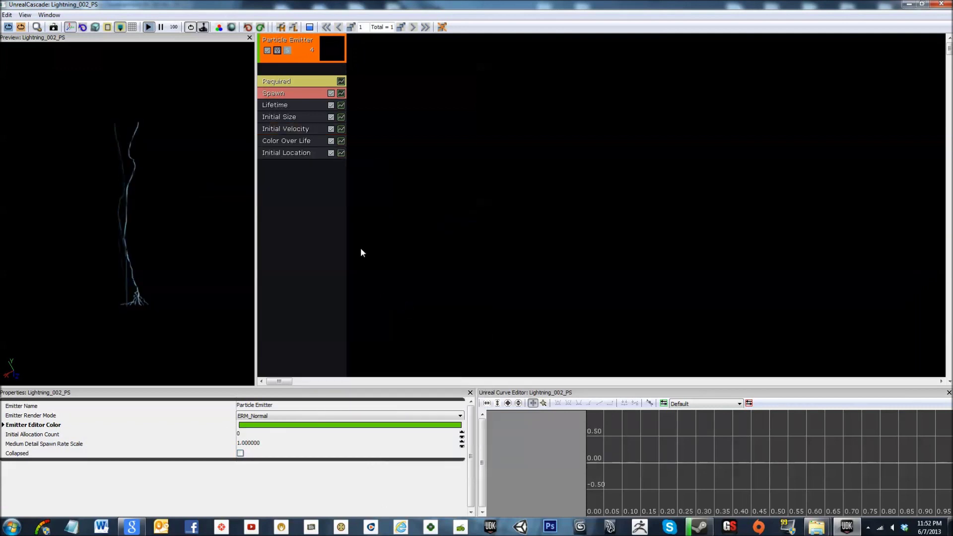
click(299, 153)
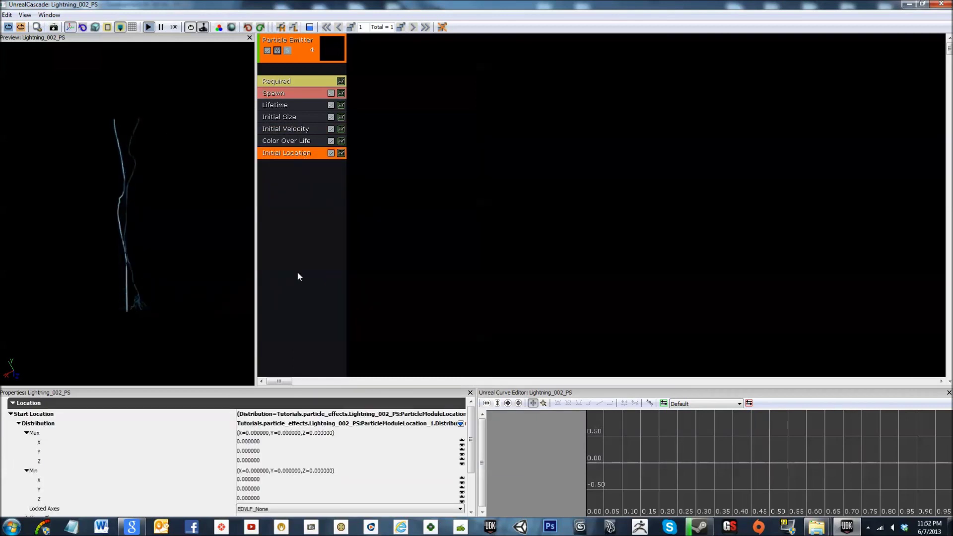
Set Start Location Max X and Y to 10000 and Min X and Y to -9000.
click(250, 442)
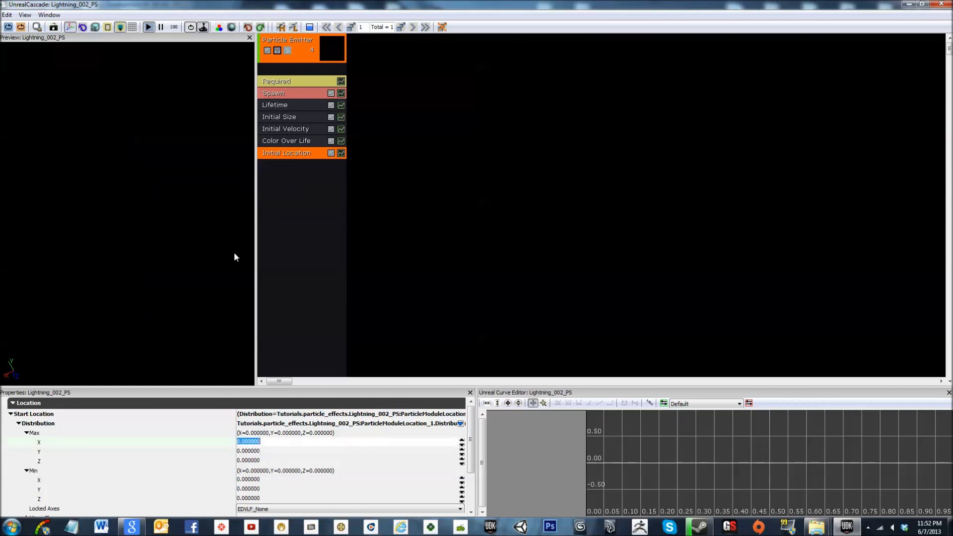
text(10000)
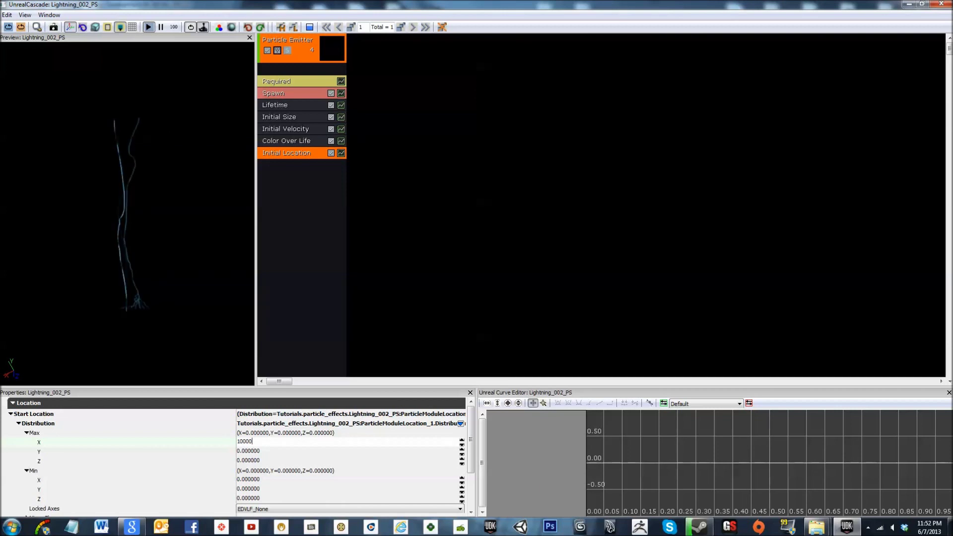
key(Tab)
text(10000)
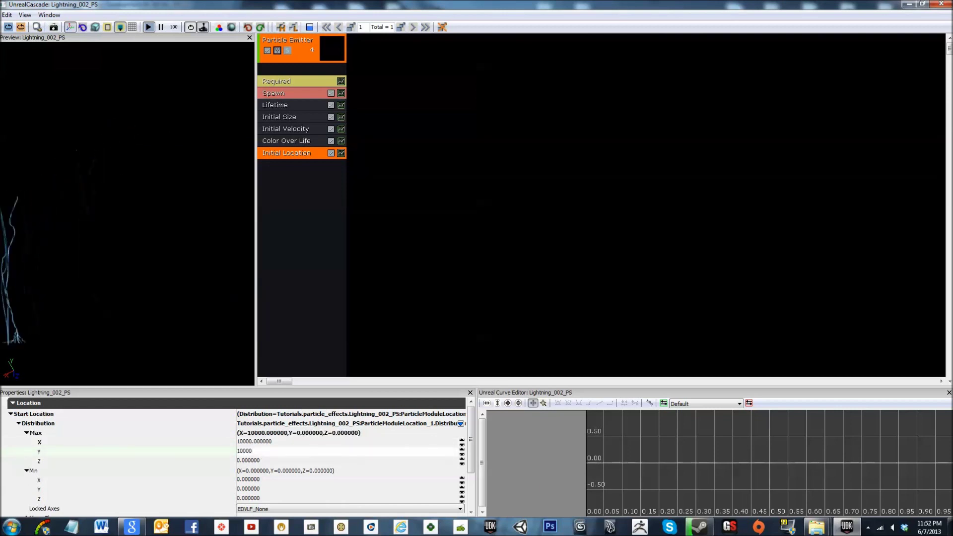
key(Tab)
key(Tab)
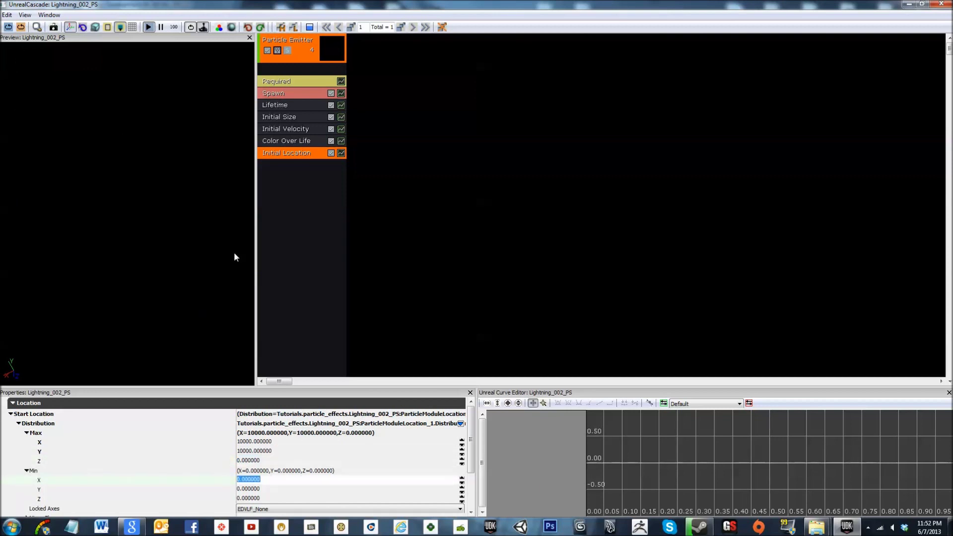
text(-9000)
key(Tab)
text(-9)
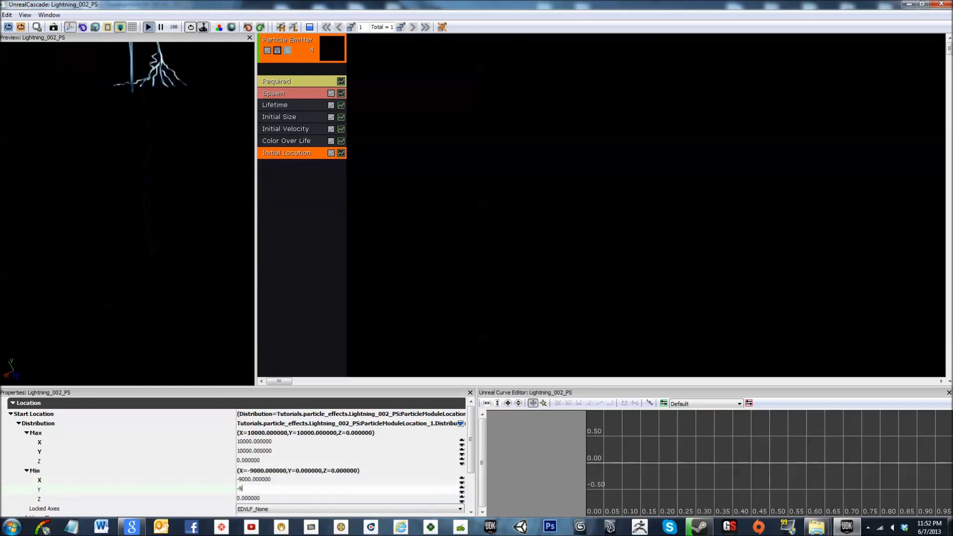
text(000)
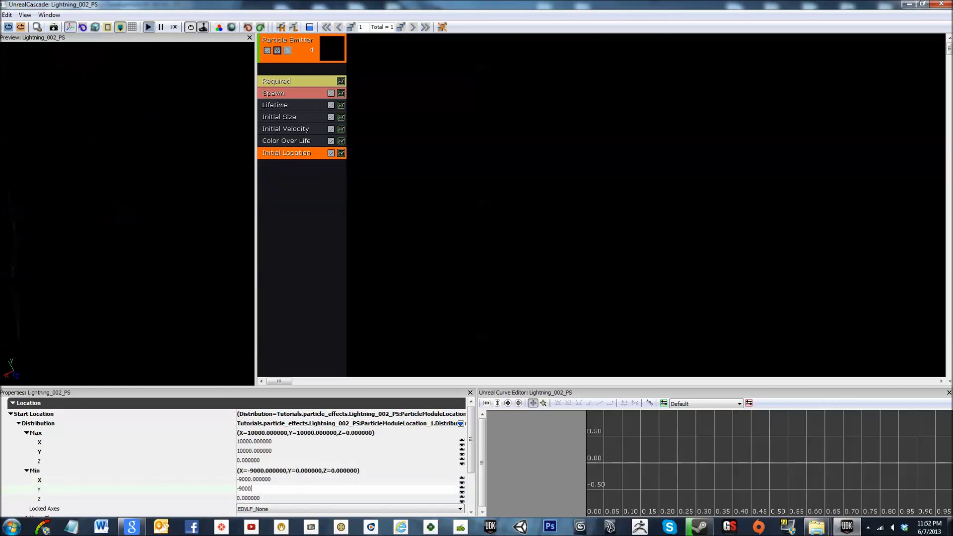
key(Return)
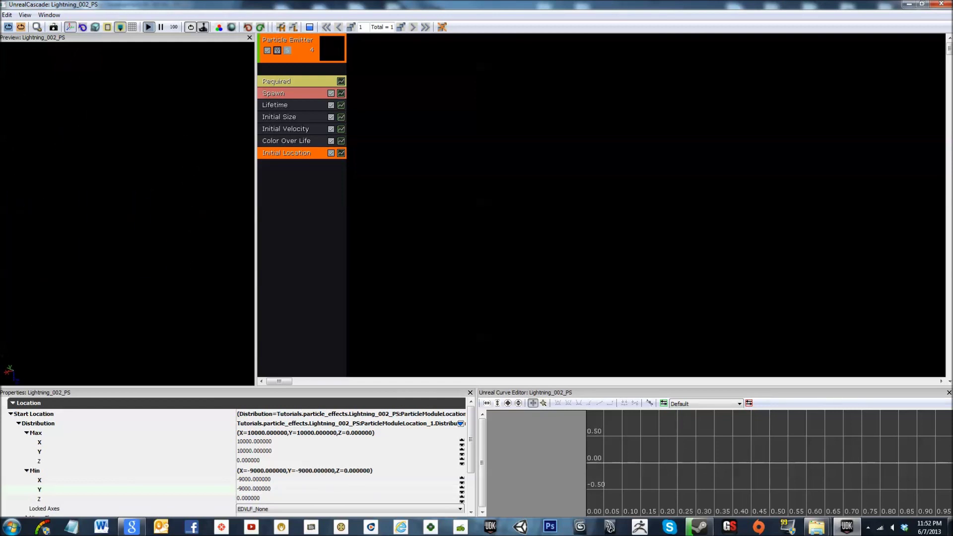
drag(117, 129, 119, 149)
right_click(302, 268)
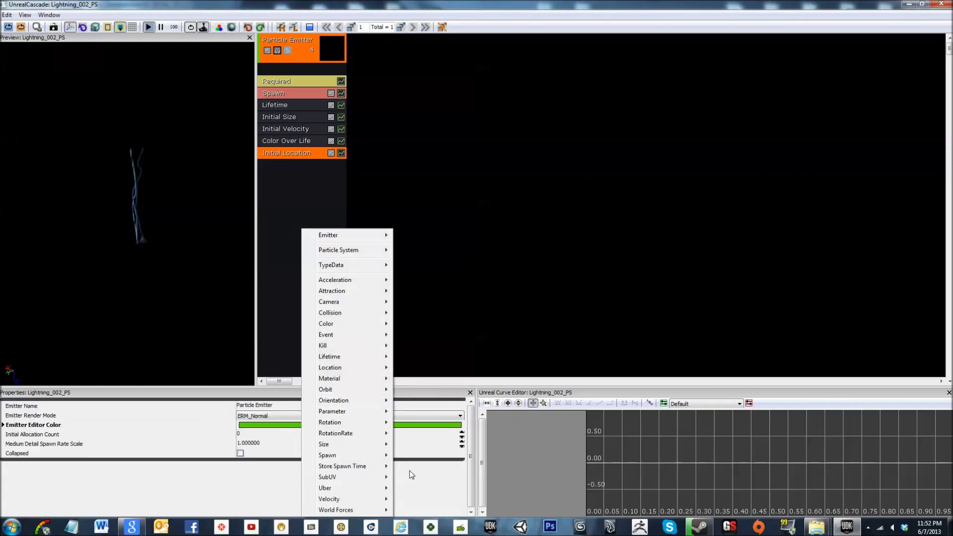
Add a Lock Axis module with flags EPAL_ROTATE_Z, then minimize Cascade to reveal the level.
mouse_move(365, 425)
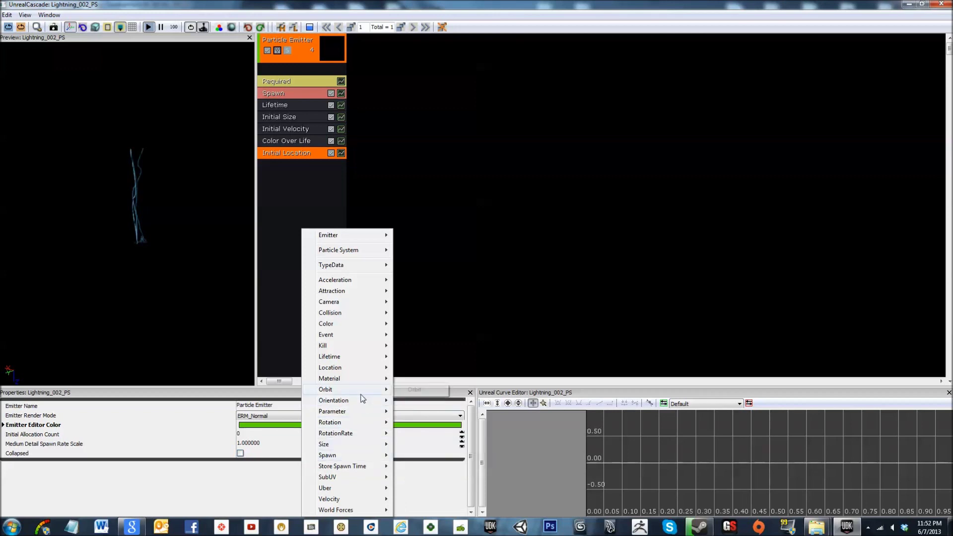
mouse_move(361, 395)
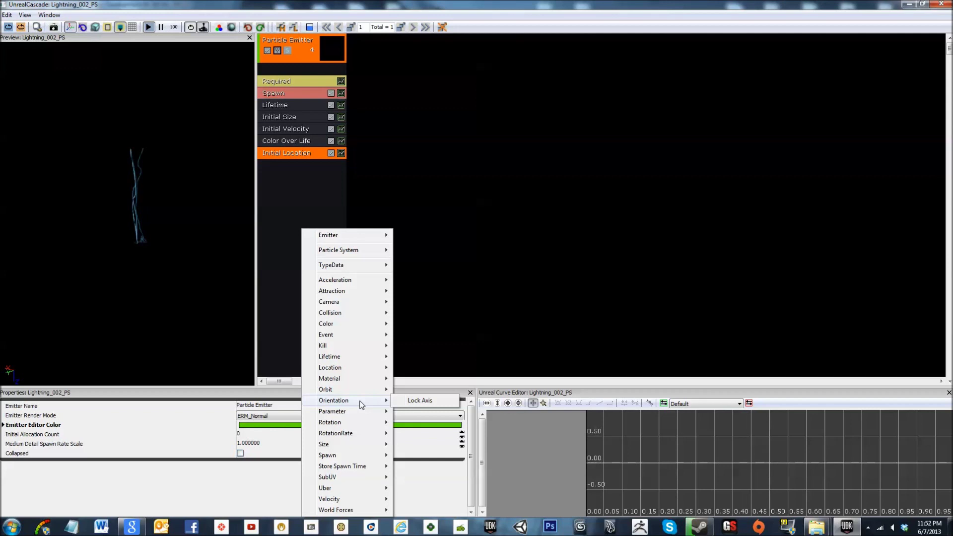
click(399, 402)
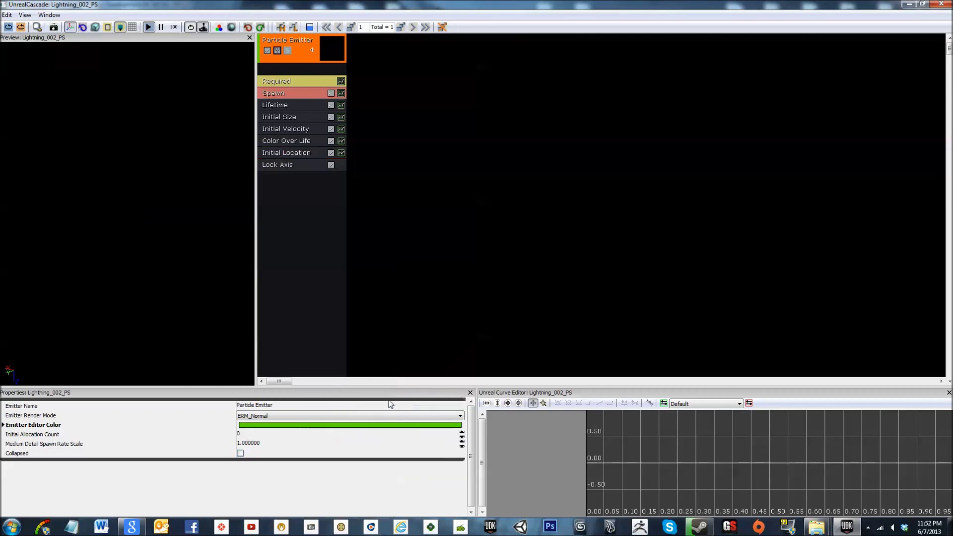
click(270, 166)
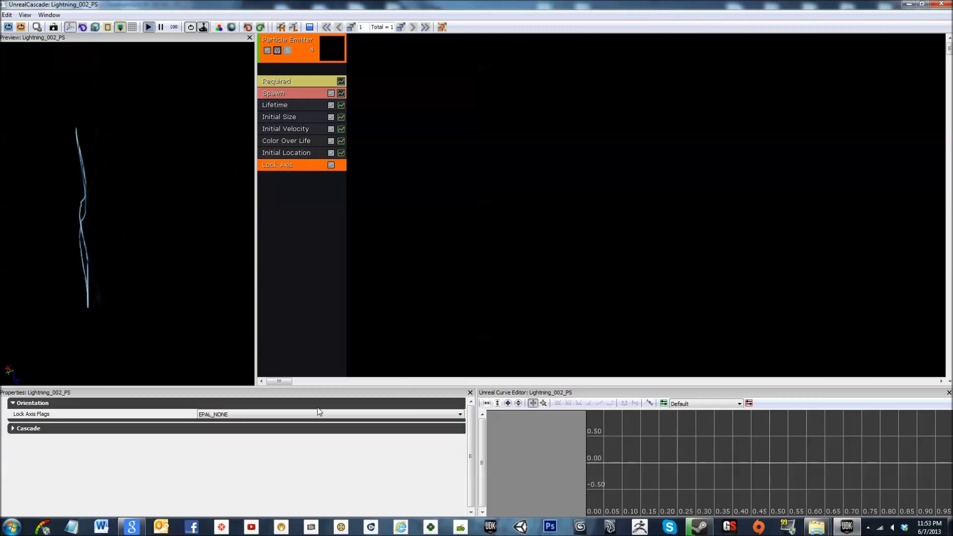
click(293, 411)
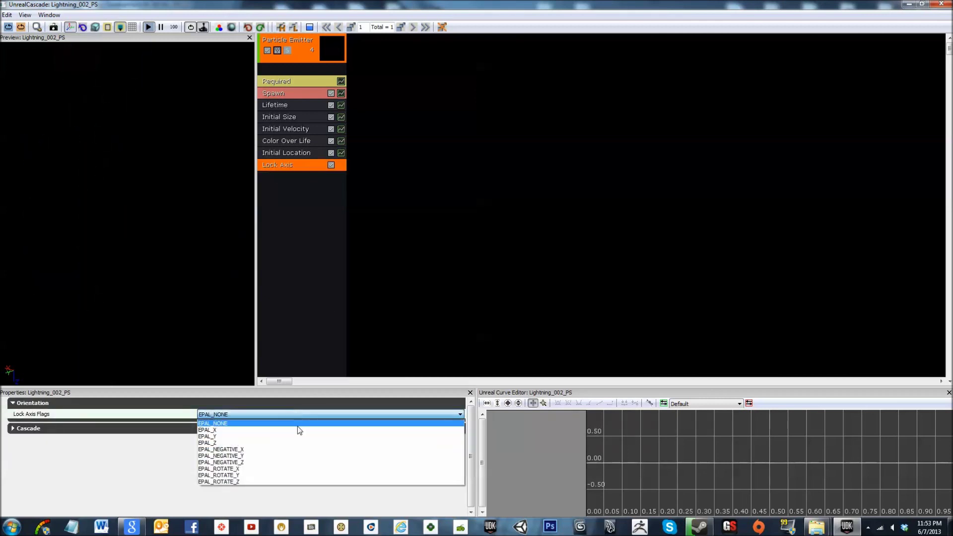
click(252, 481)
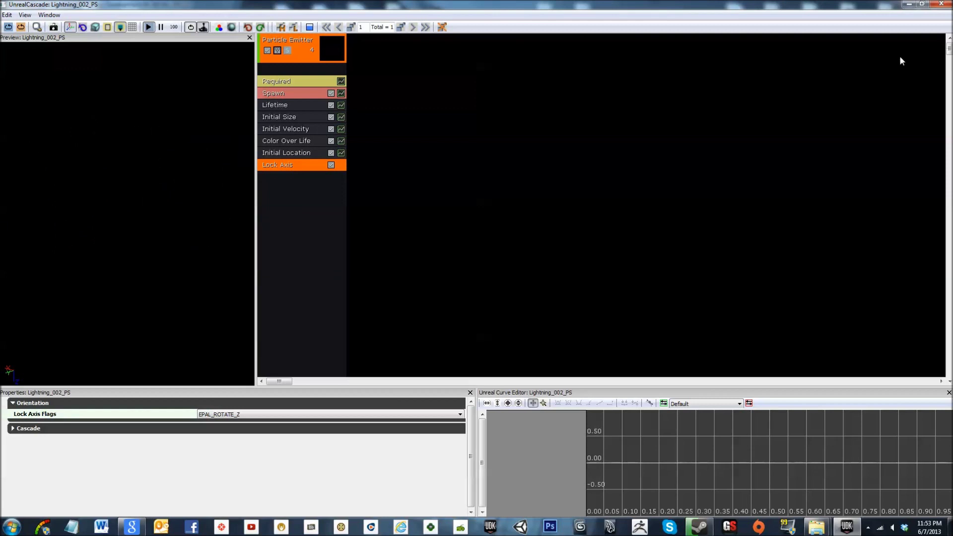
click(908, 4)
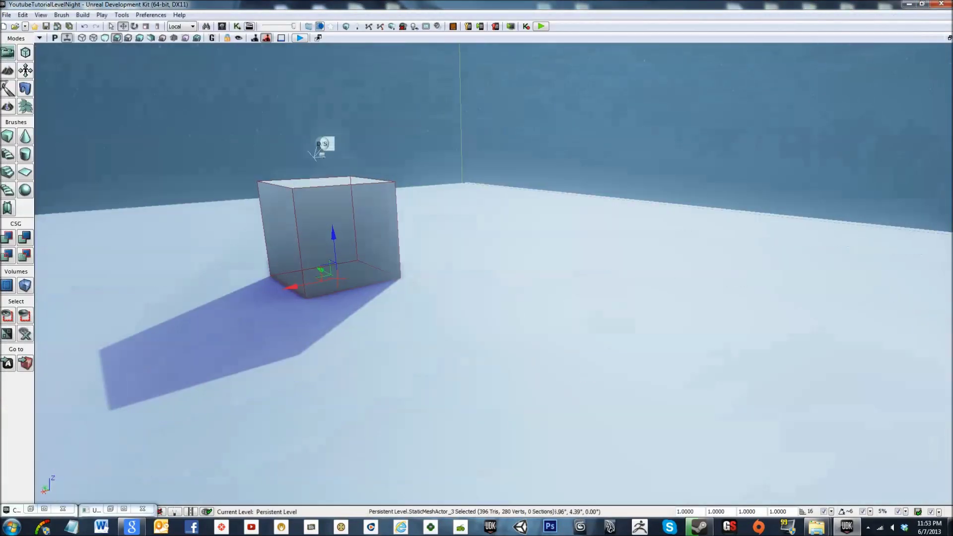
right_drag(581, 365, 483, 328)
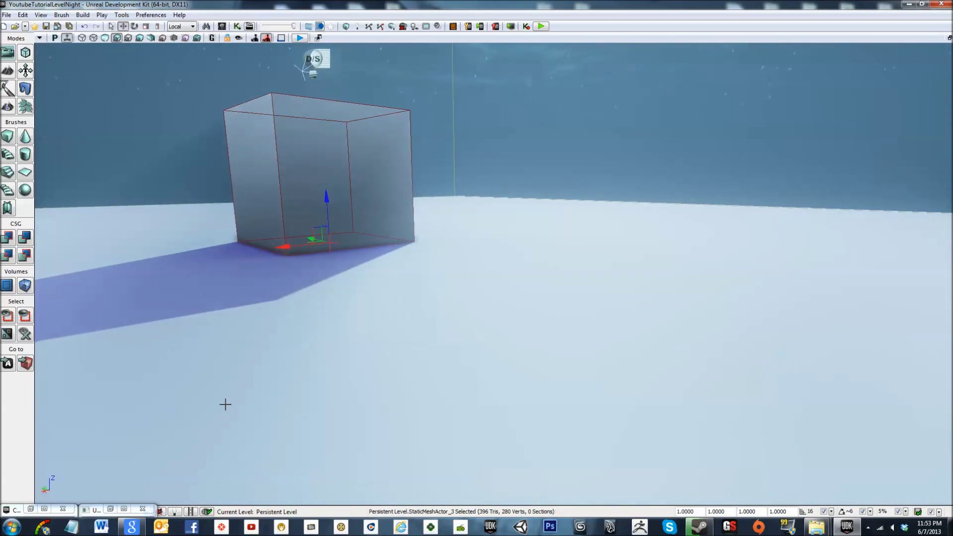
right_drag(225, 404, 451, 344)
right_click(457, 344)
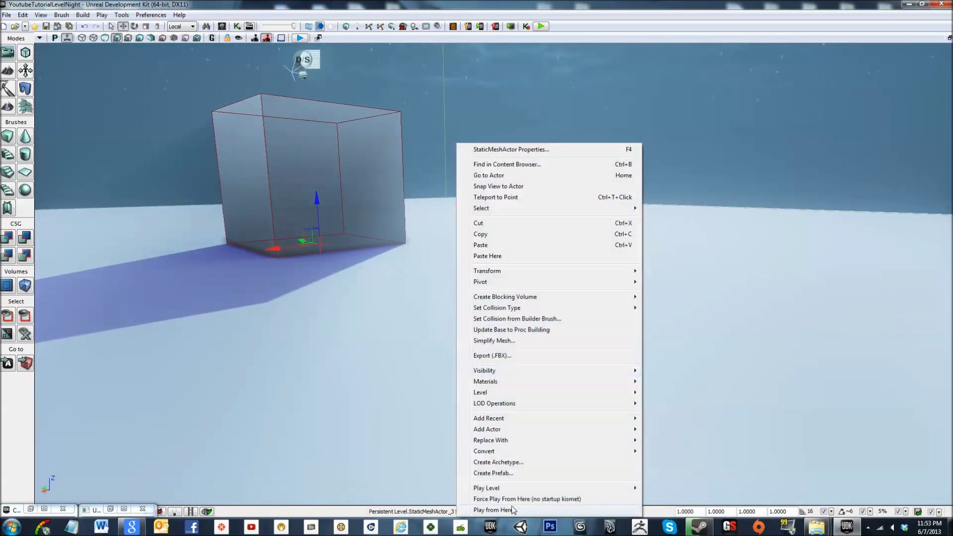
click(511, 510)
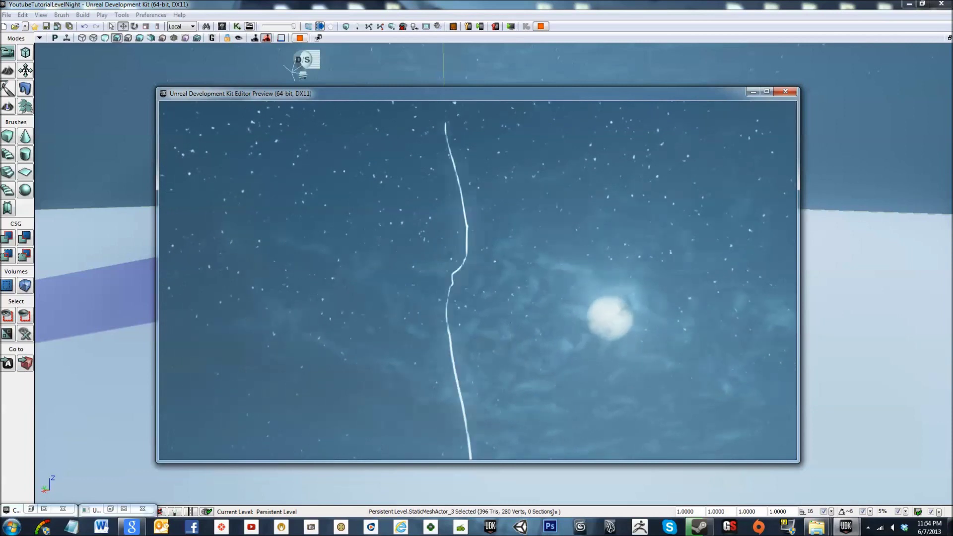
key(Escape)
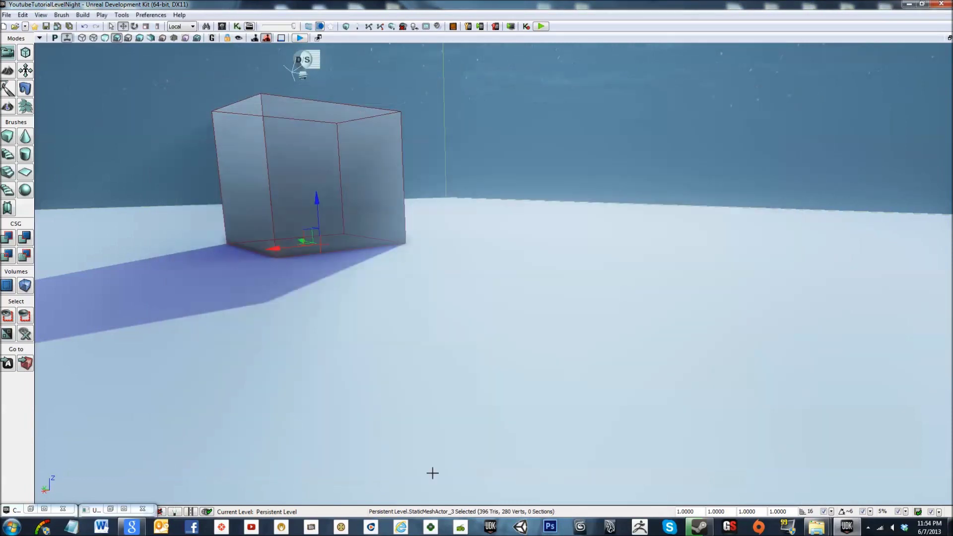
click(123, 509)
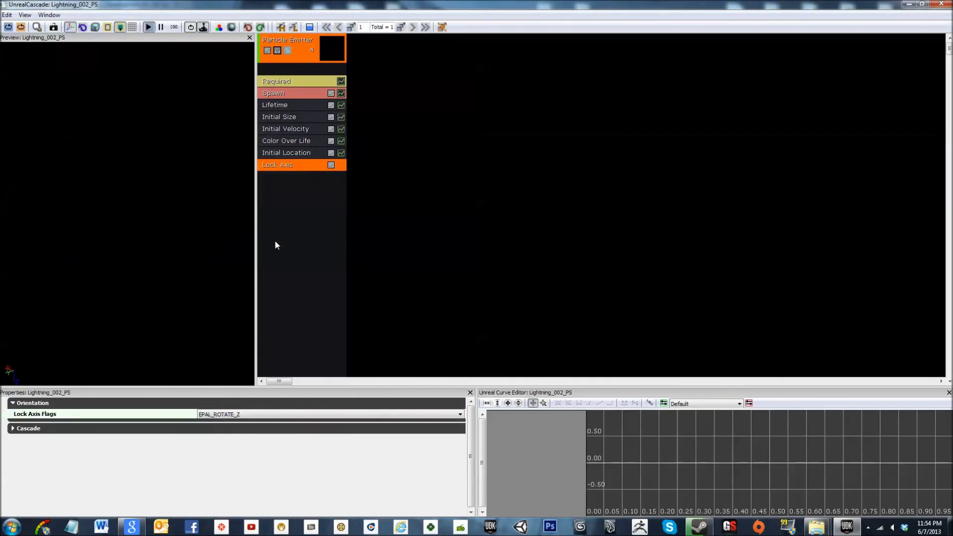
Browse the emitter's list of addable modules in Cascade without adding any.
right_click(284, 211)
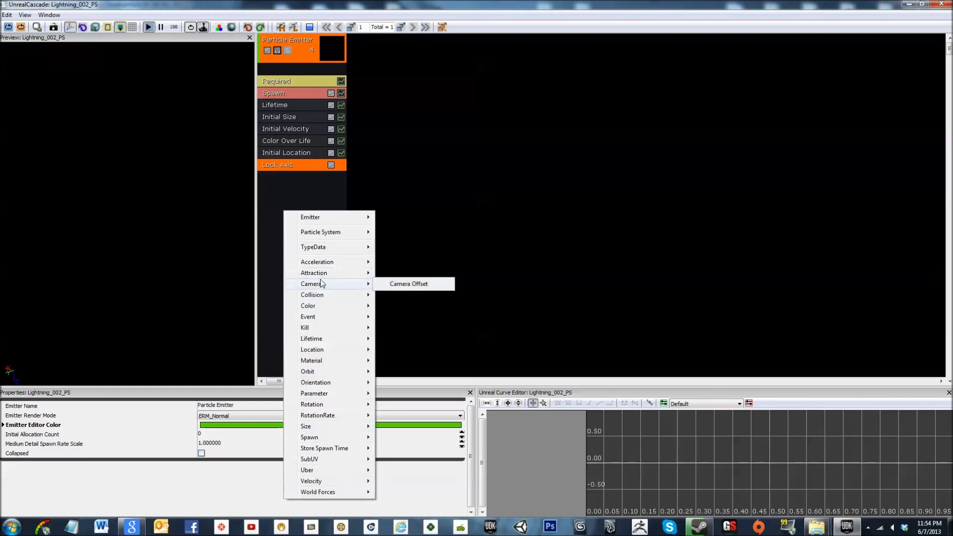
mouse_move(328, 276)
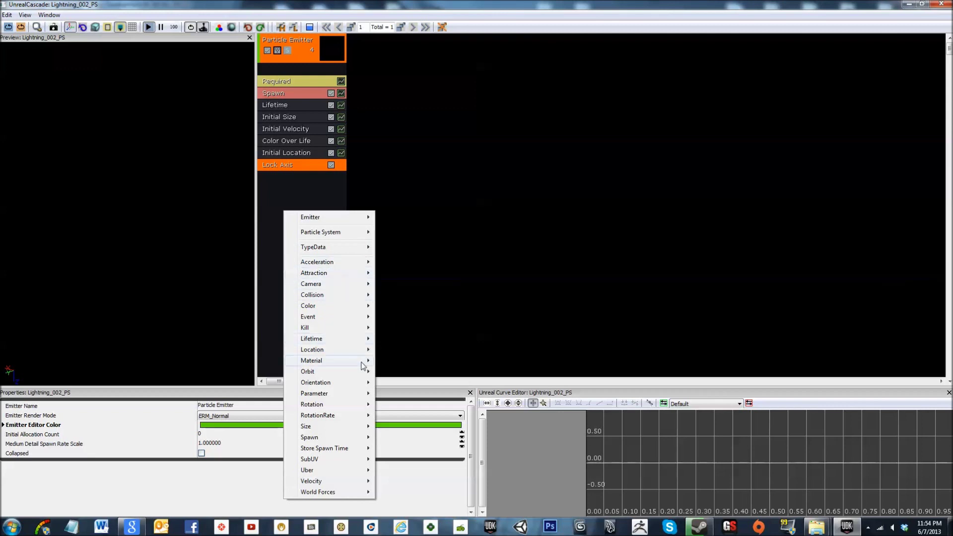
mouse_move(335, 438)
click(305, 189)
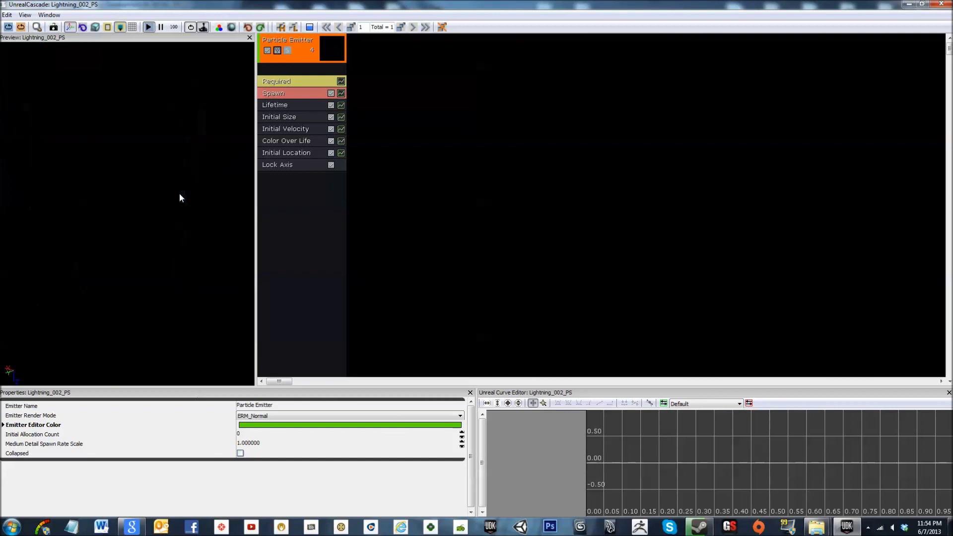
right_click(296, 196)
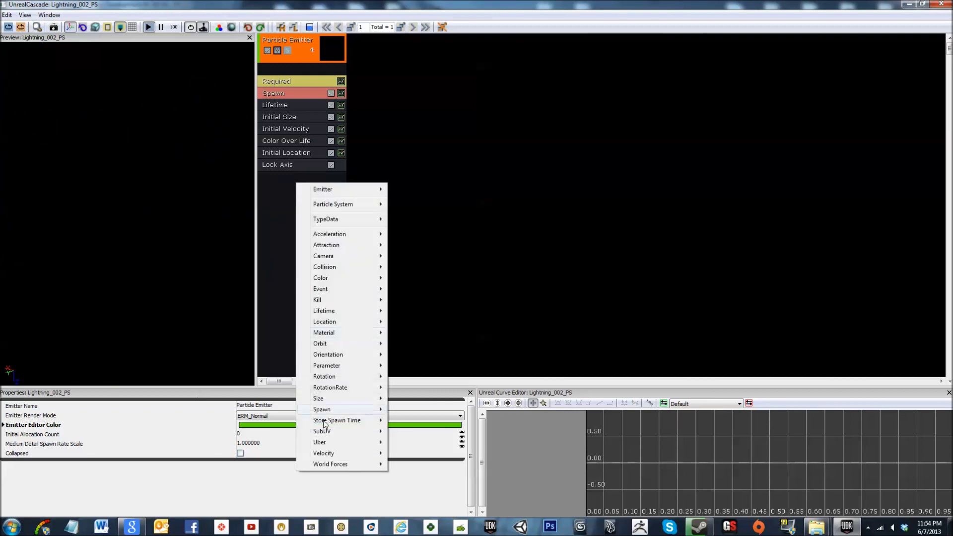
mouse_move(354, 382)
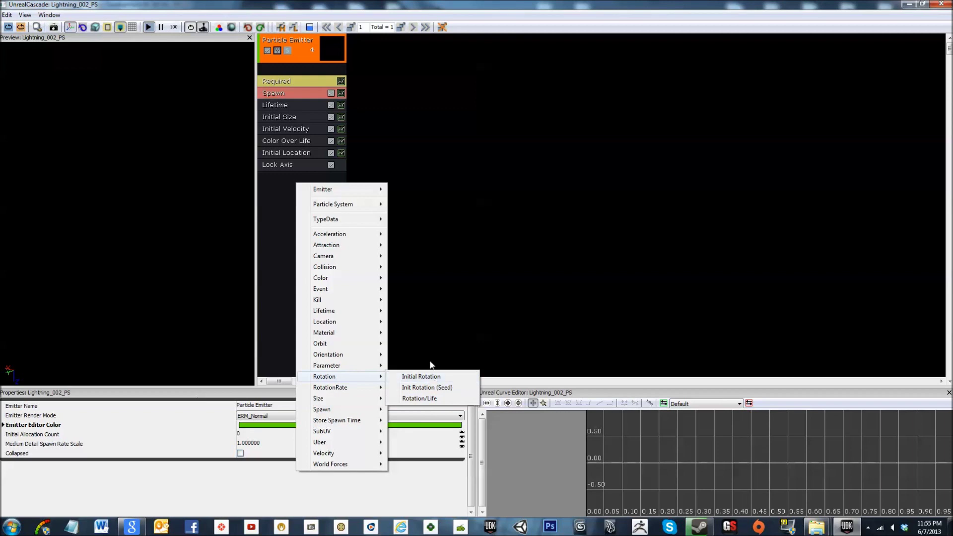
click(276, 293)
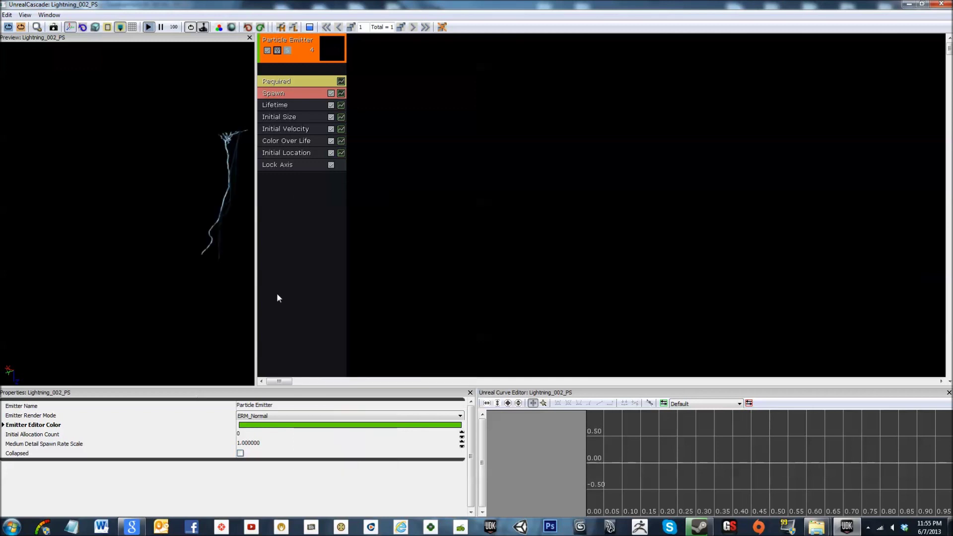